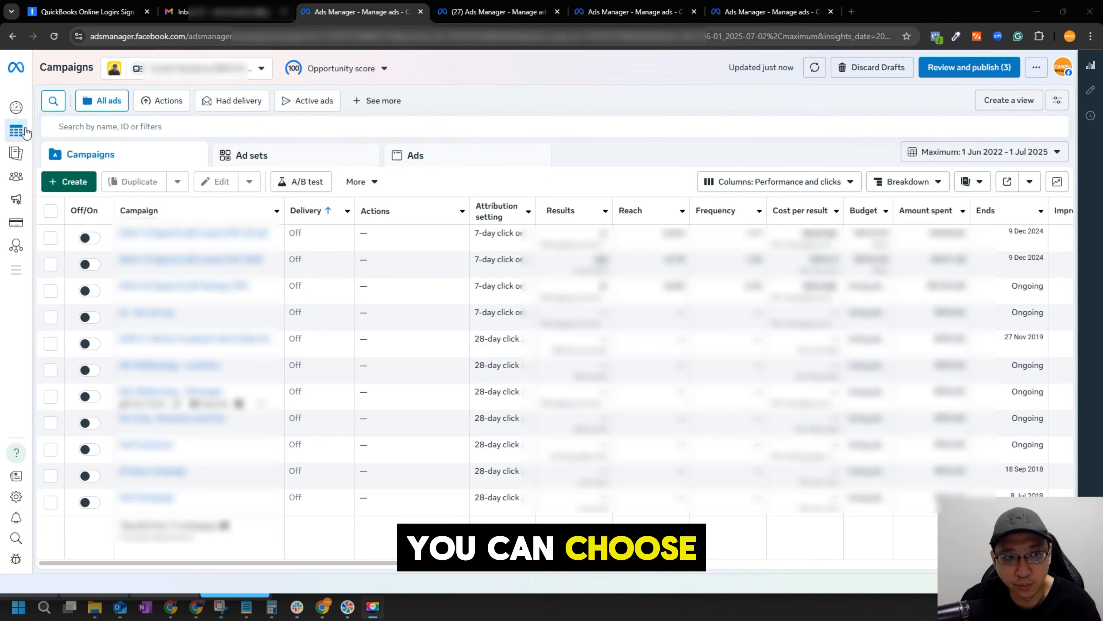
- Create a new Auction campaign draft with the Leads objective
mouse_move(299, 62)
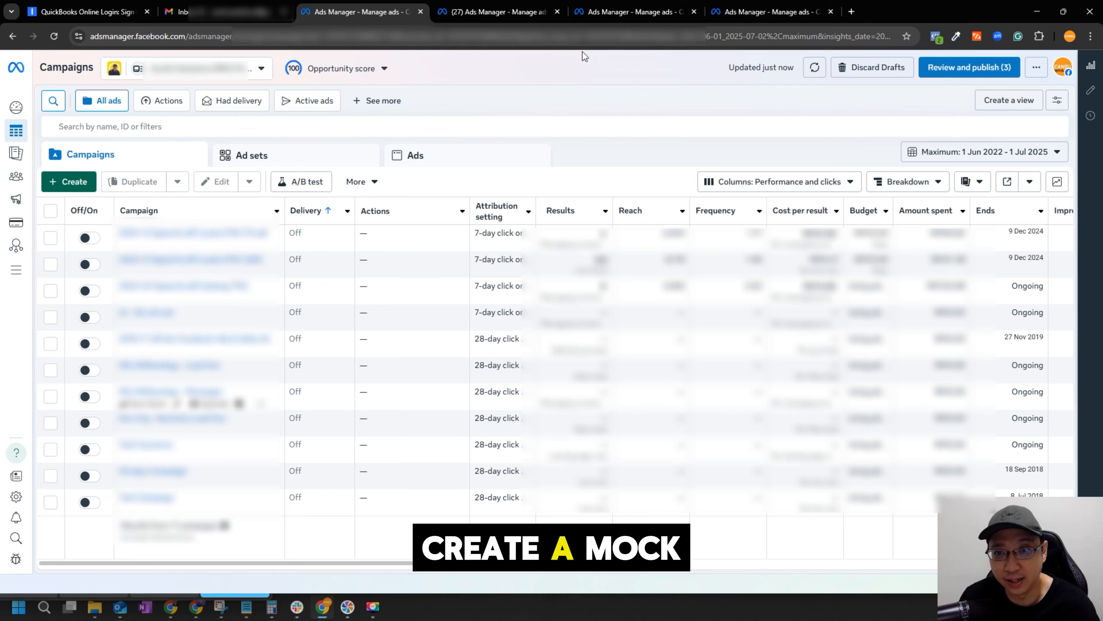
click(69, 181)
click(394, 302)
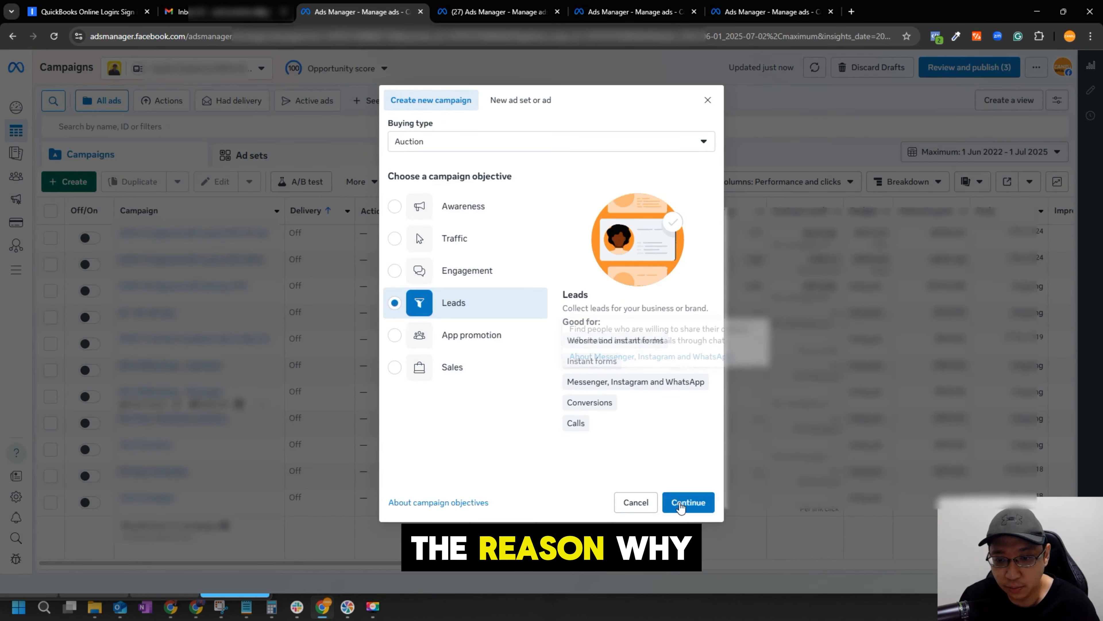
click(688, 502)
click(688, 366)
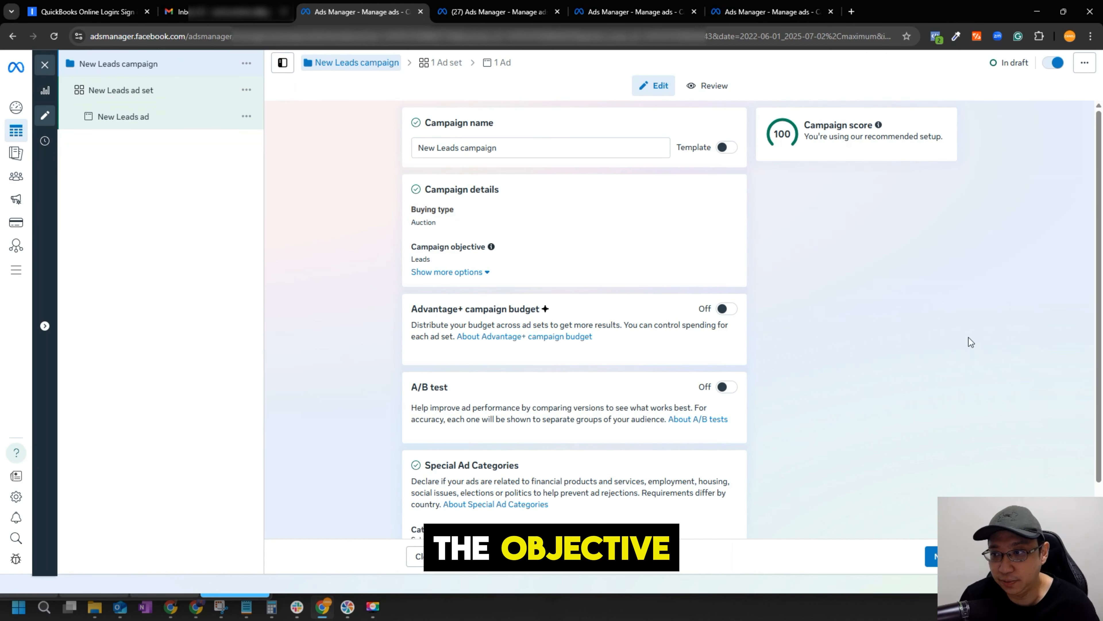
- Continue from the campaign settings to the ad set and bring up its audience location controls
scroll(862, 365, down, 1)
scroll(418, 252, up, 1)
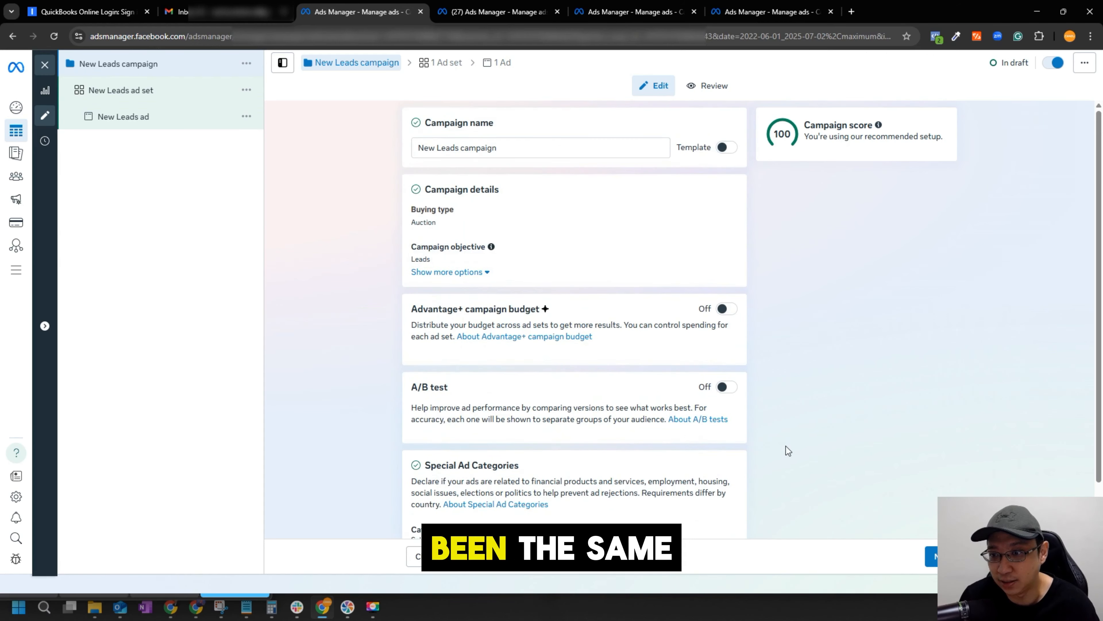
click(932, 556)
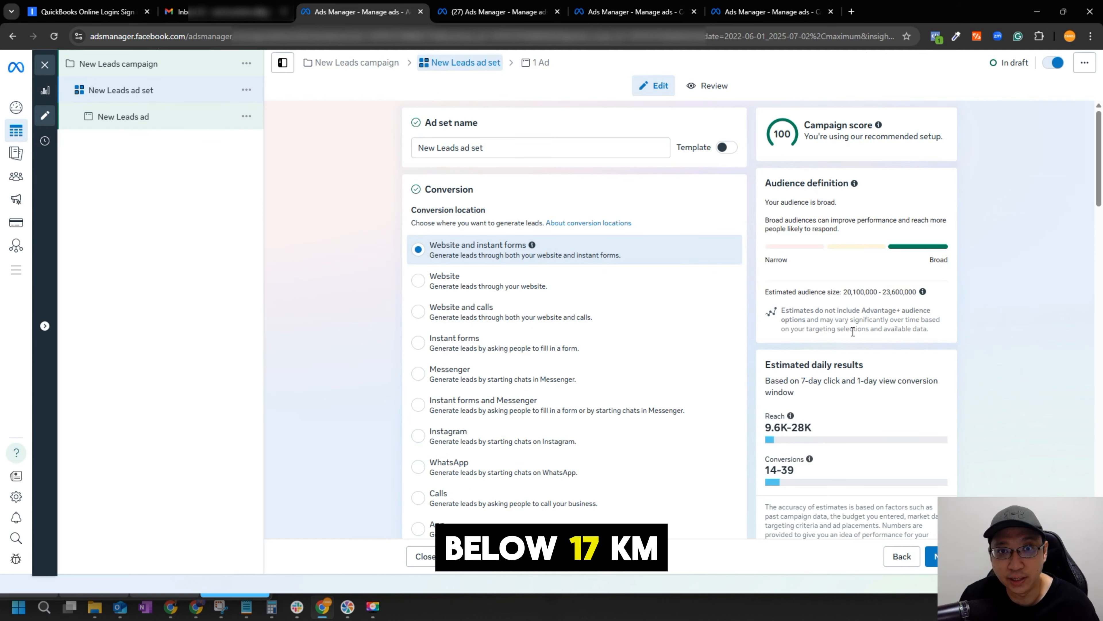
scroll(853, 331, down, 15)
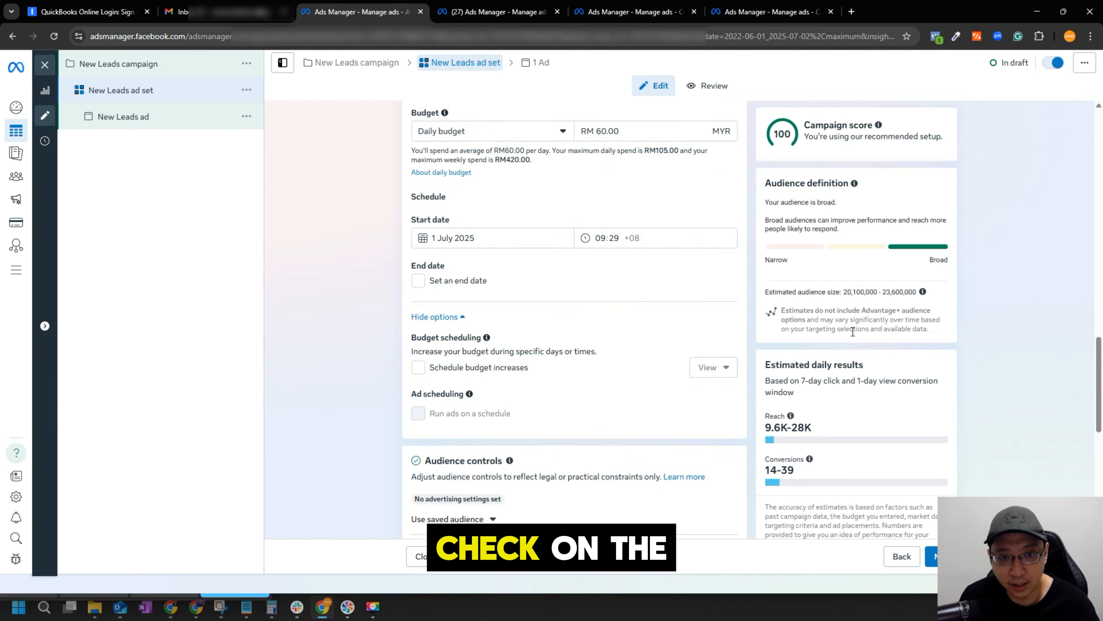
scroll(853, 331, up, 4)
scroll(838, 329, down, 10)
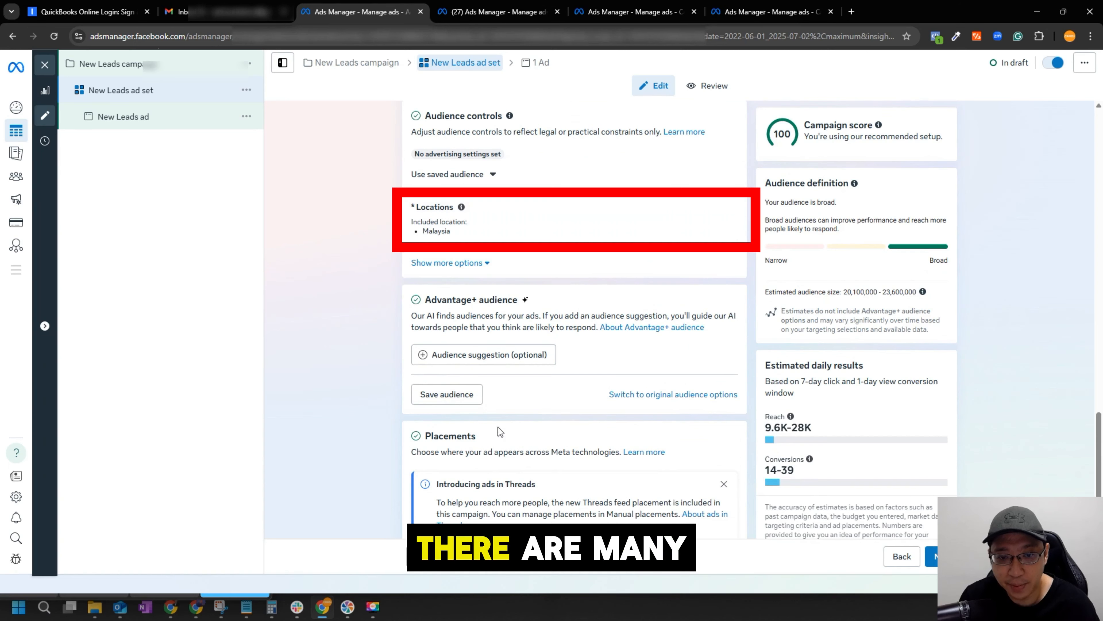
drag(428, 300, 533, 300)
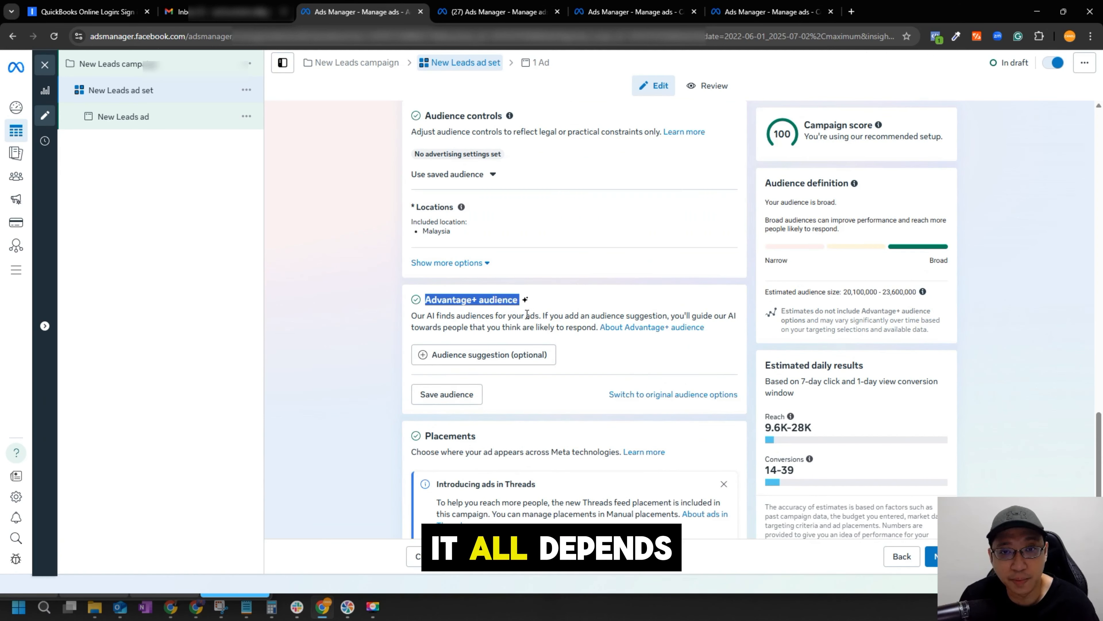
scroll(693, 339, up, 1)
drag(425, 357, 512, 362)
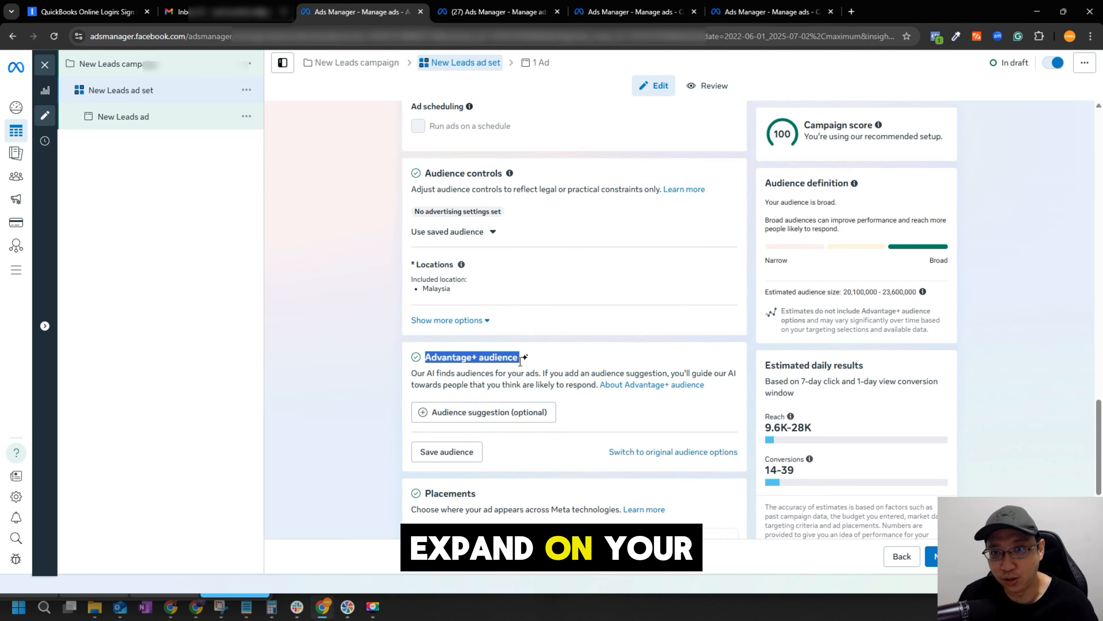
click(520, 362)
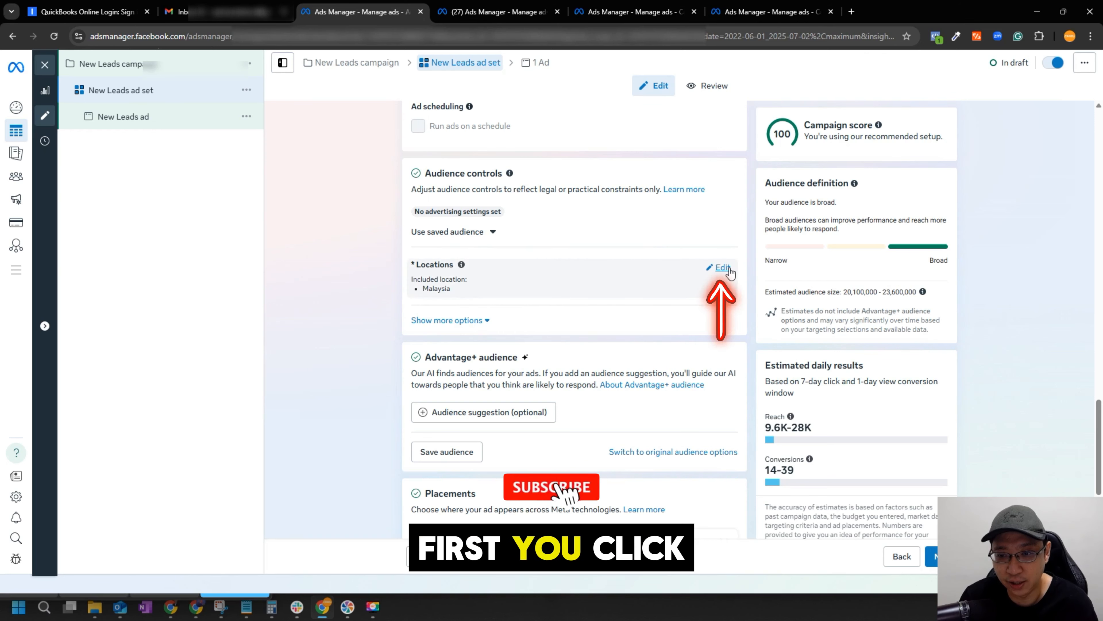
- Open the ad set's included locations for editing and search for "malaysia" to compare the location types offered
click(721, 266)
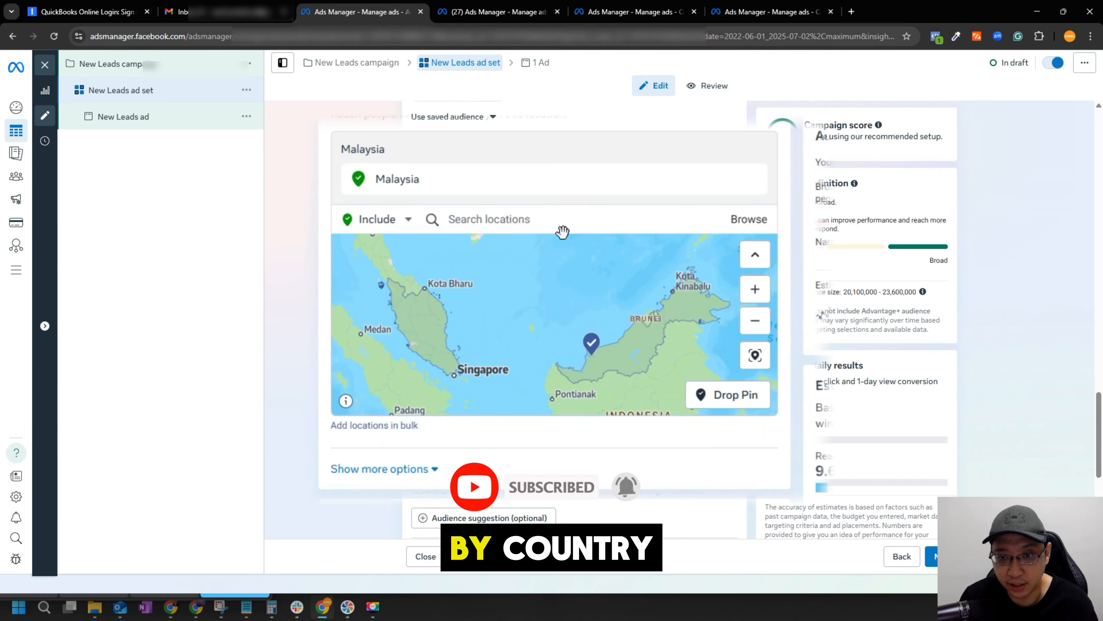
click(598, 225)
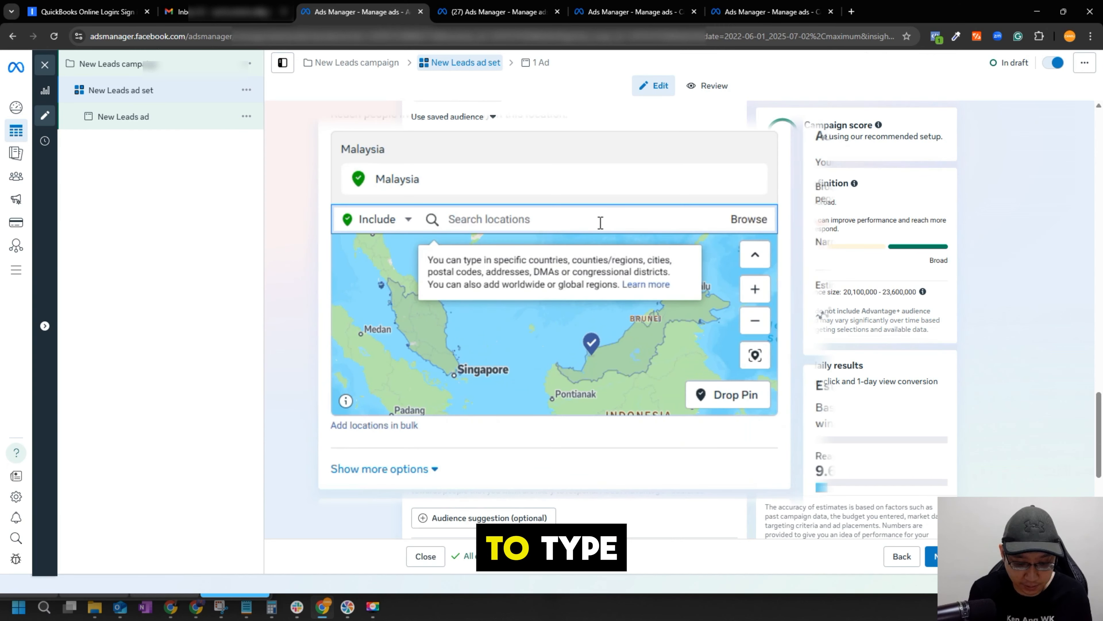
text(malaysia)
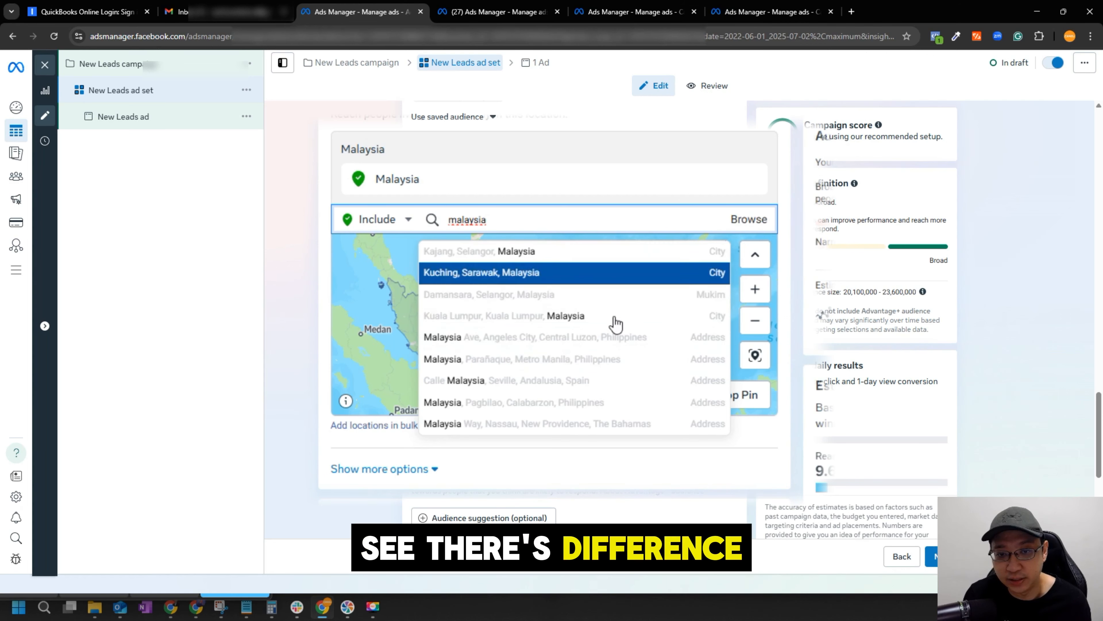
click(756, 184)
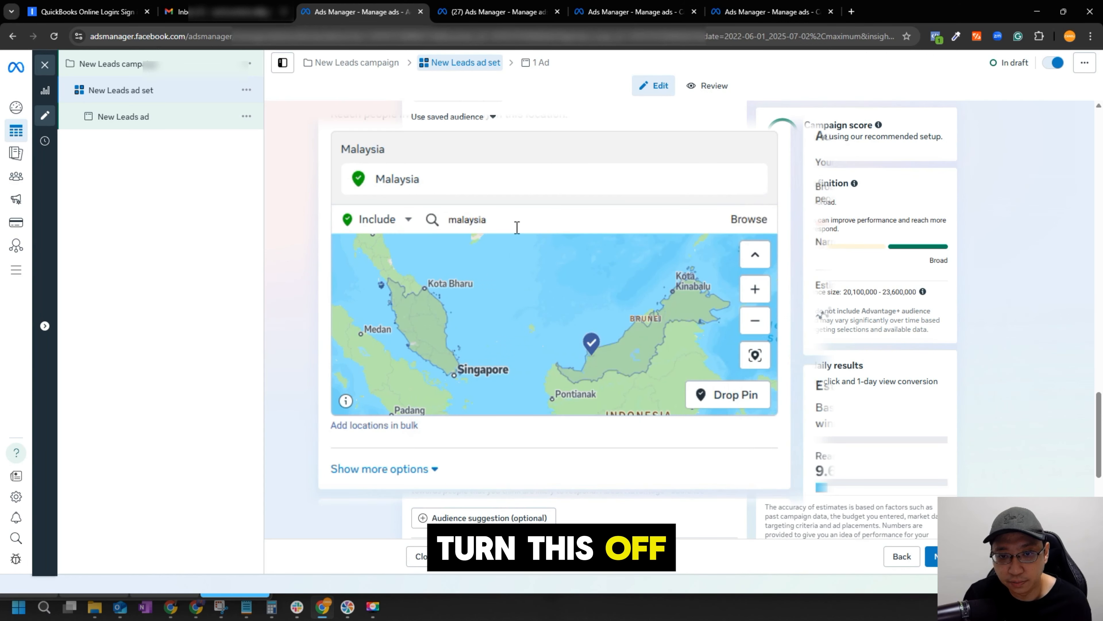
- Search for "cyberjaya" and target the city Cyberjaya, Selangor, Malaysia instead of the whole country
click(524, 221)
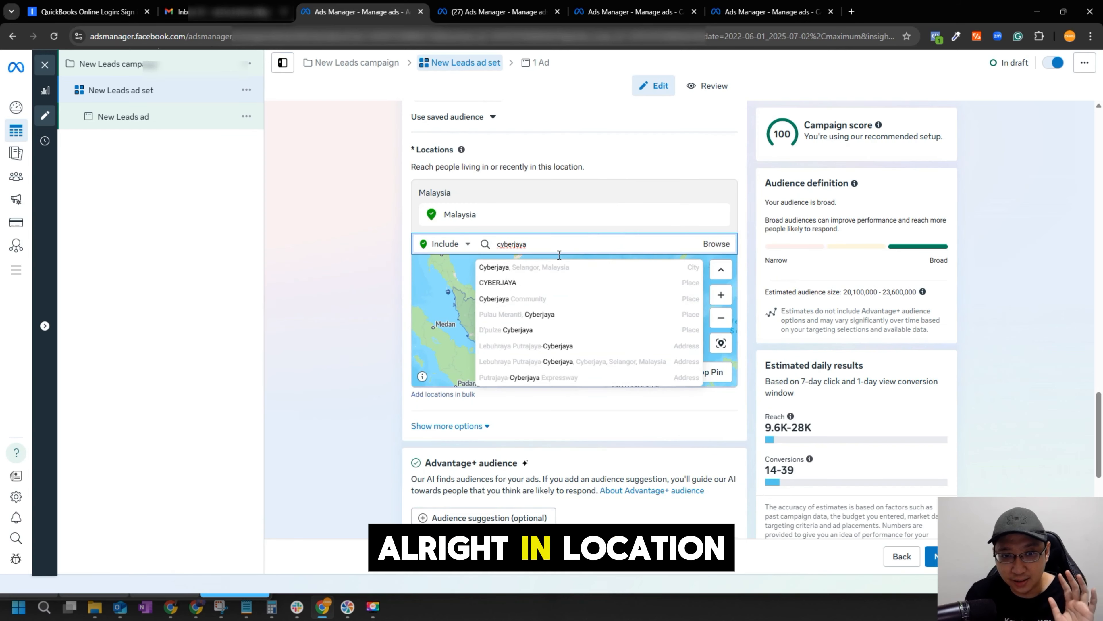
mouse_move(461, 150)
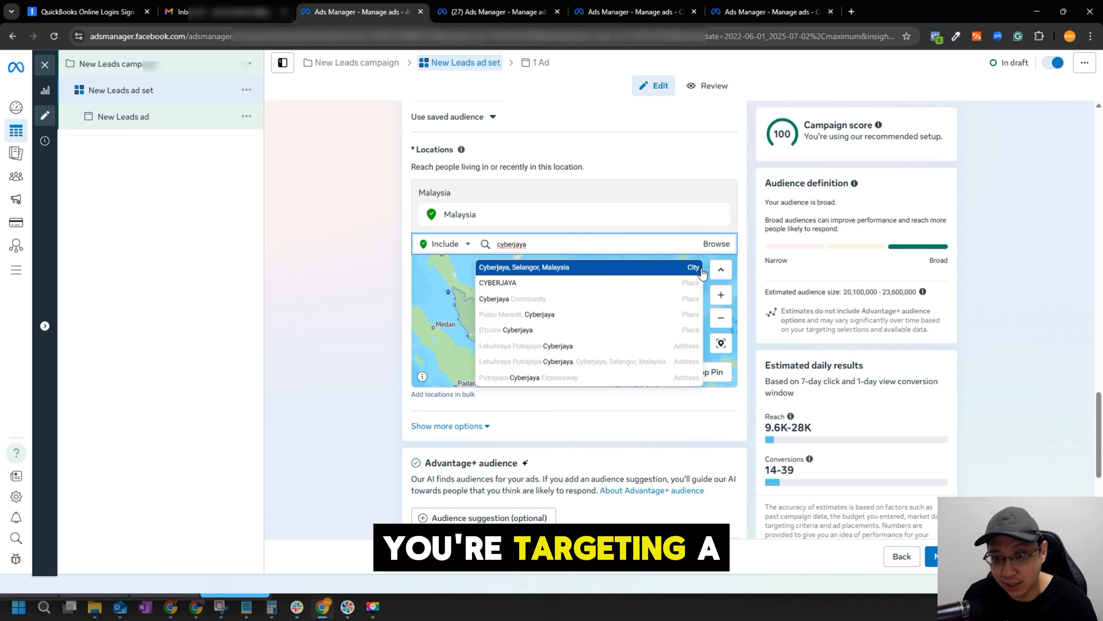
click(485, 251)
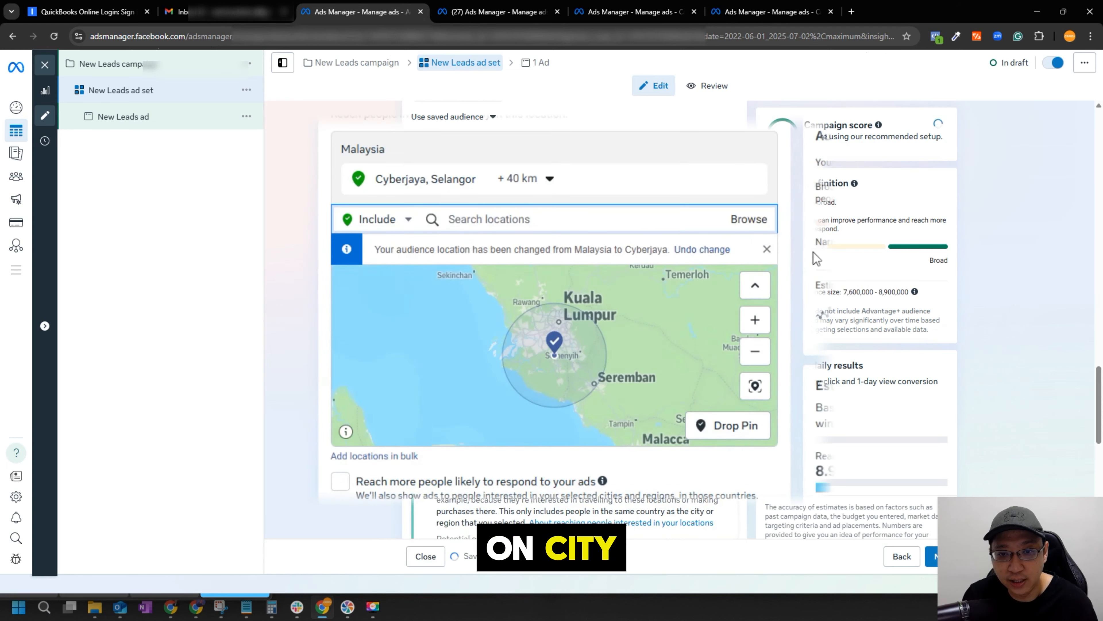
- Reduce the Cyberjaya targeting radius to 17 km
click(545, 178)
drag(539, 287, 508, 287)
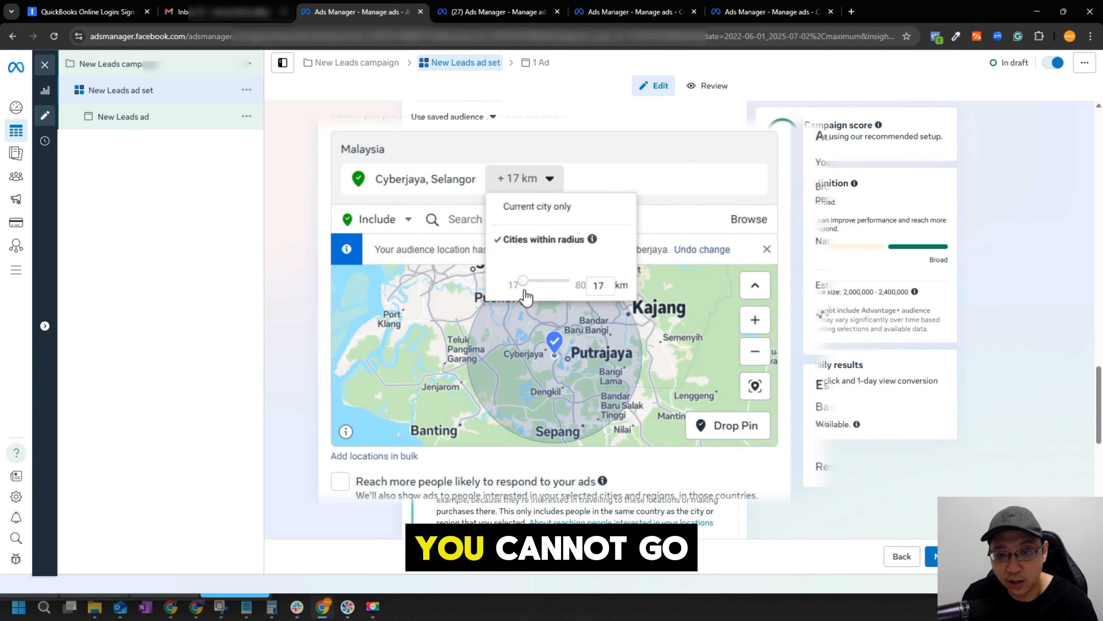
mouse_move(525, 283)
mouse_down()
mouse_move(574, 294)
mouse_move(513, 286)
mouse_up()
click(542, 179)
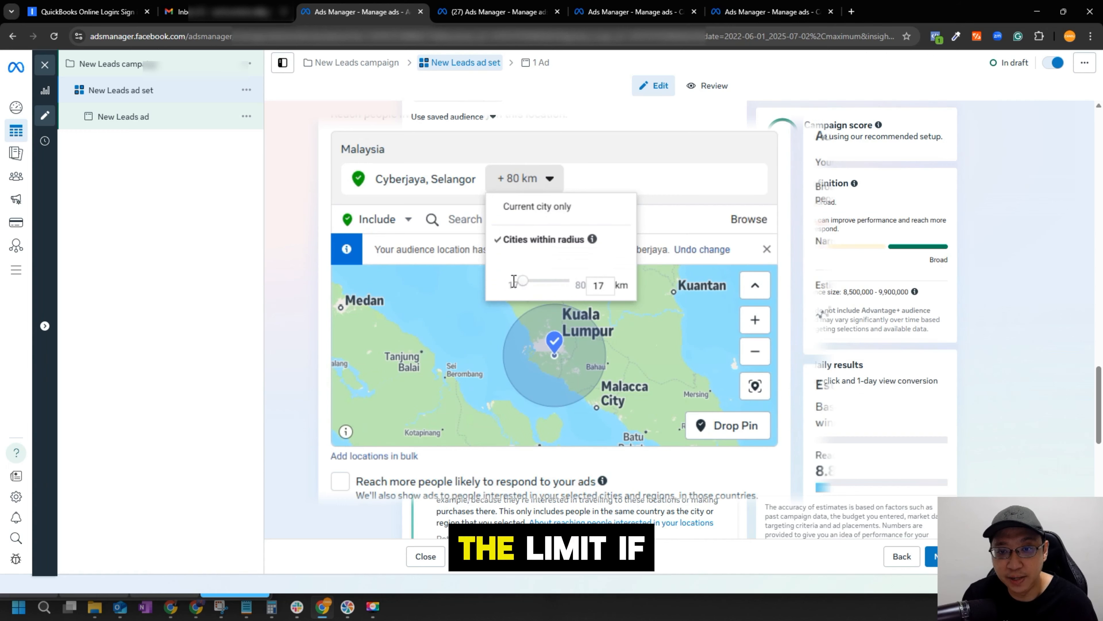
- Limit the Cyberjaya targeting to the current city only, and switch it back to cities within a 40 km radius
click(548, 180)
click(562, 216)
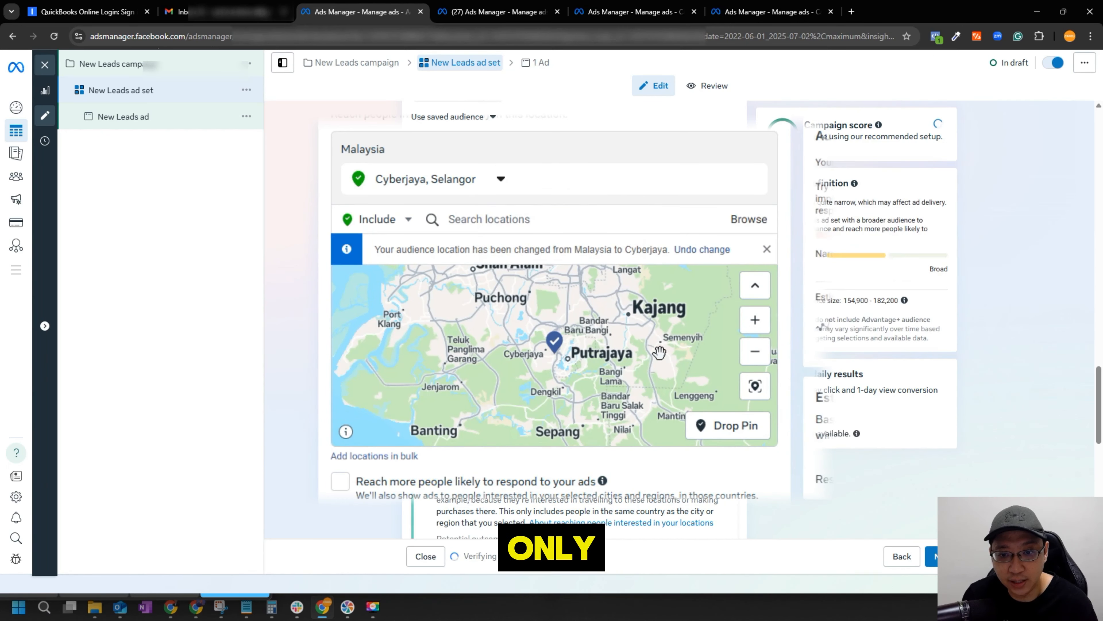
drag(616, 334, 590, 368)
scroll(590, 367, down, 2)
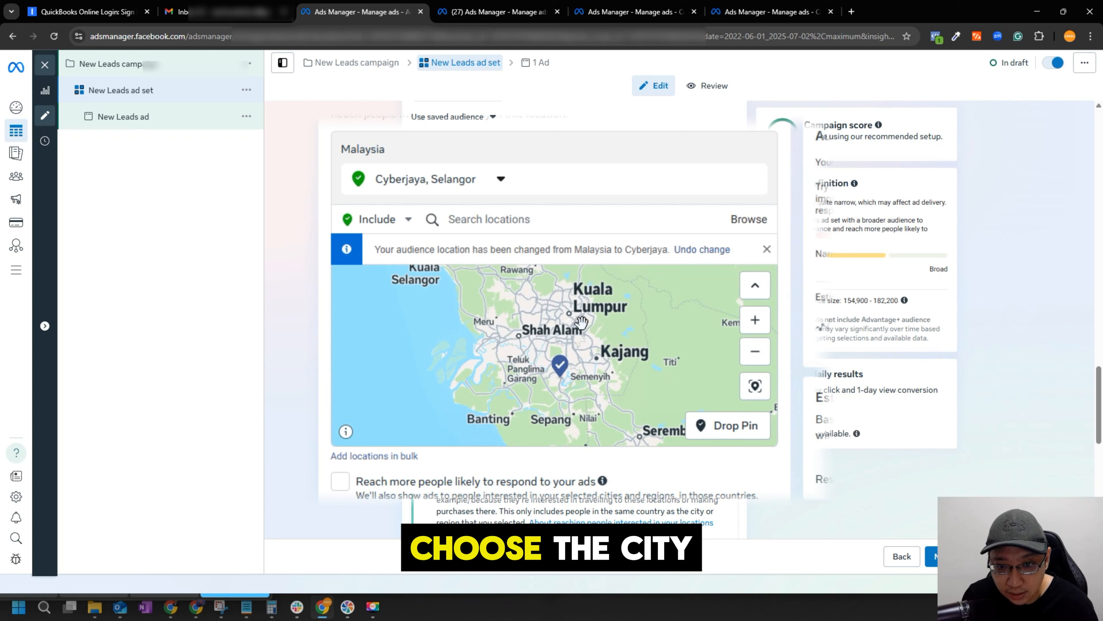
click(500, 179)
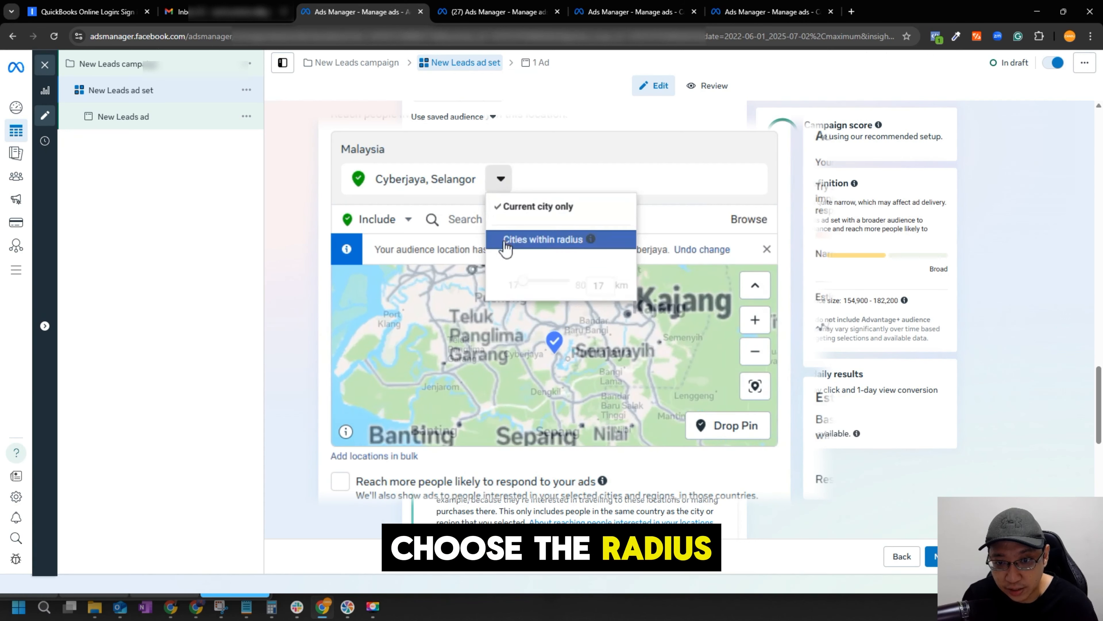
click(519, 288)
- Search for "selangor" and replace the Cyberjaya target with the county Selangor, Malaysia
click(520, 217)
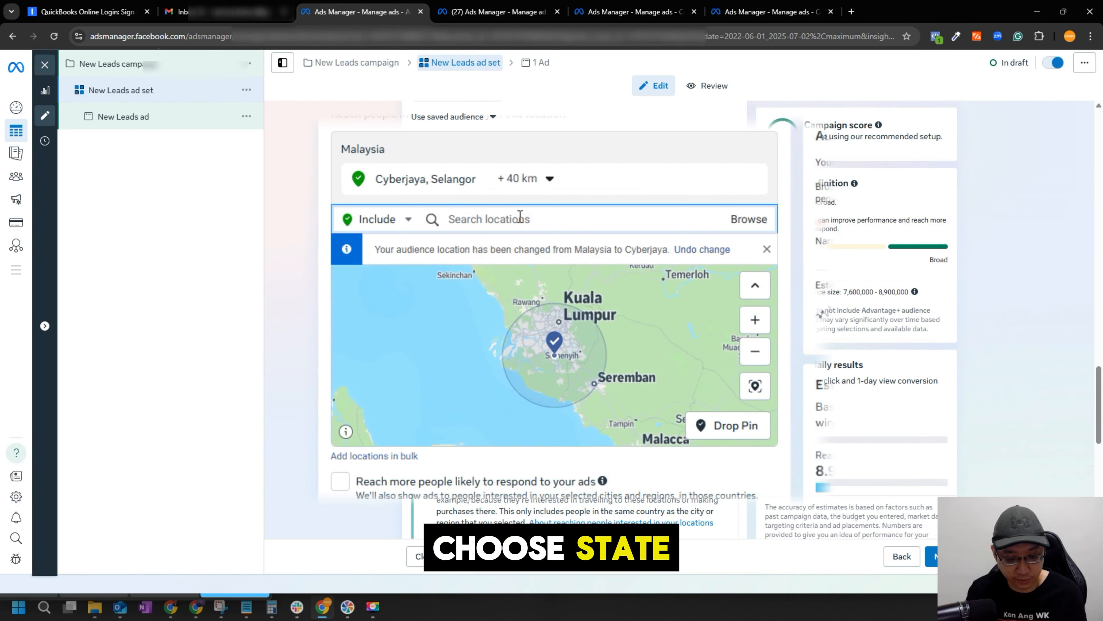
text(selangor)
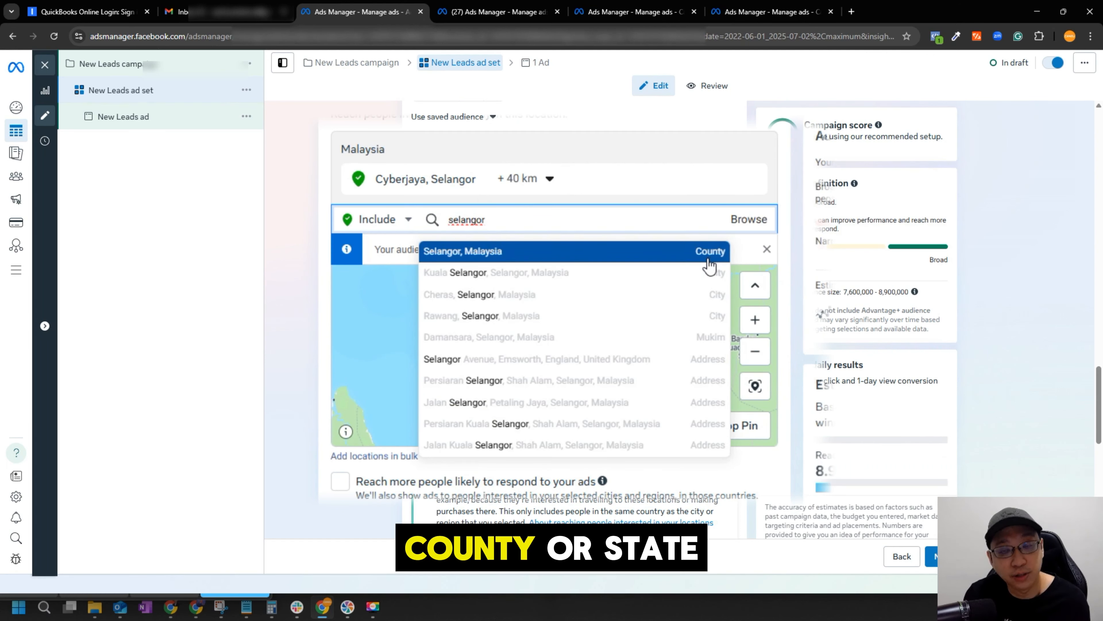
click(582, 249)
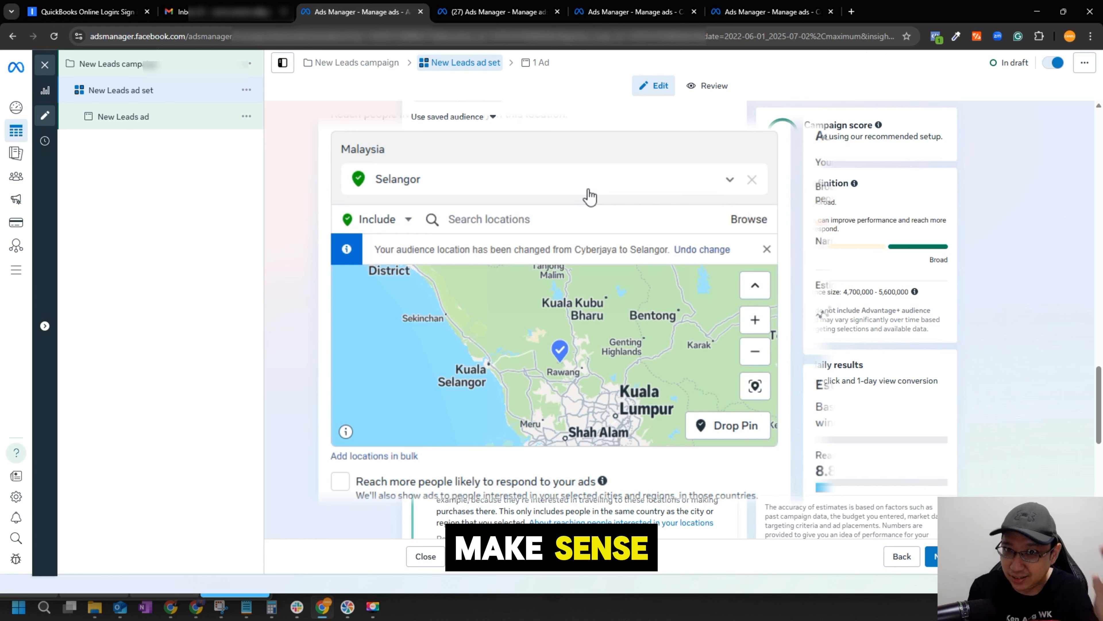
click(730, 180)
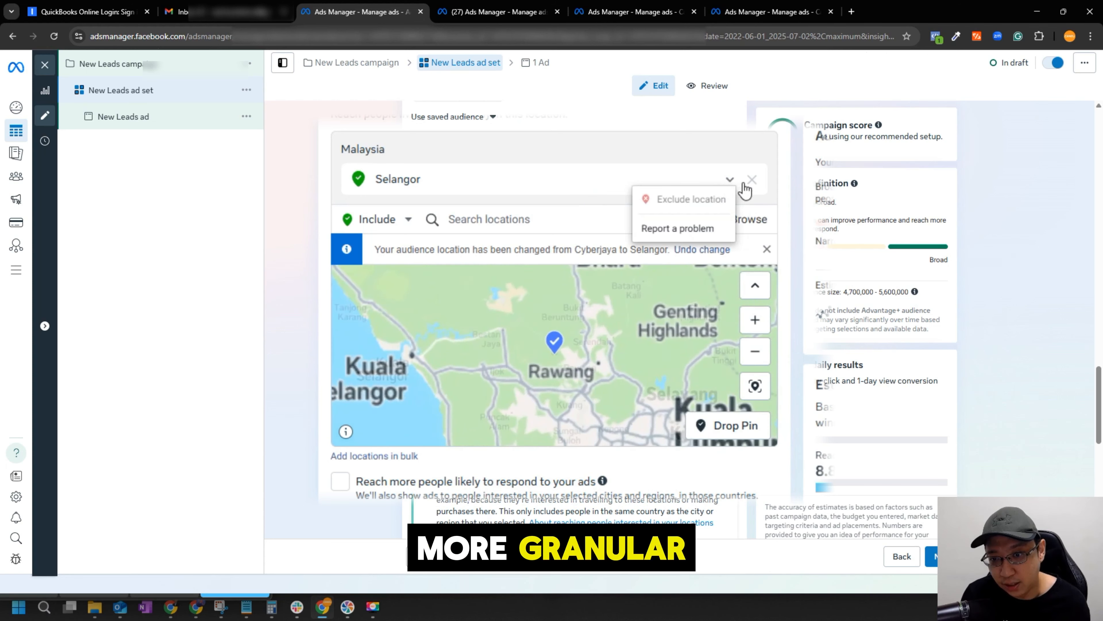
- Search for "cyberjaya" and replace the Selangor target with the city Cyberjaya, Selangor
click(566, 217)
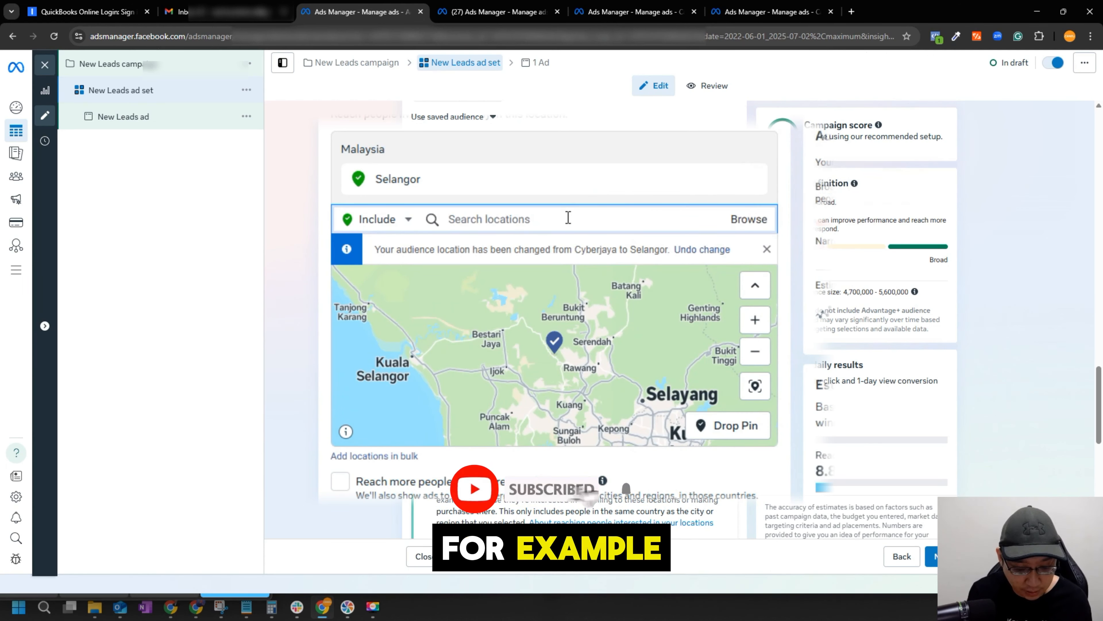
text(cyberjaya)
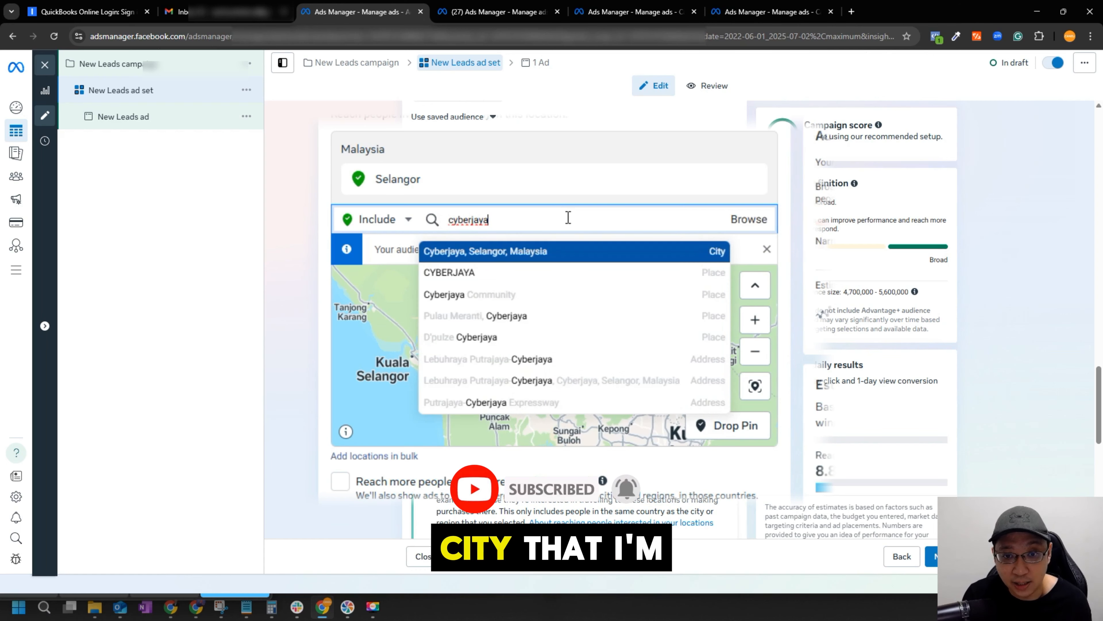
click(513, 260)
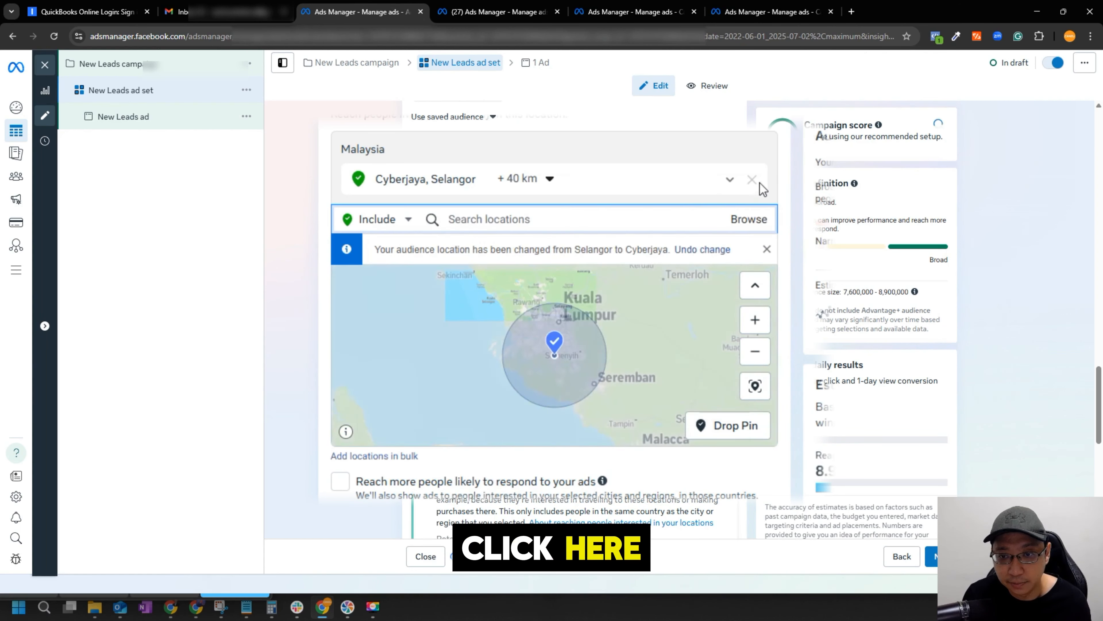
scroll(583, 318, up, 5)
drag(548, 408, 539, 409)
scroll(539, 409, up, 2)
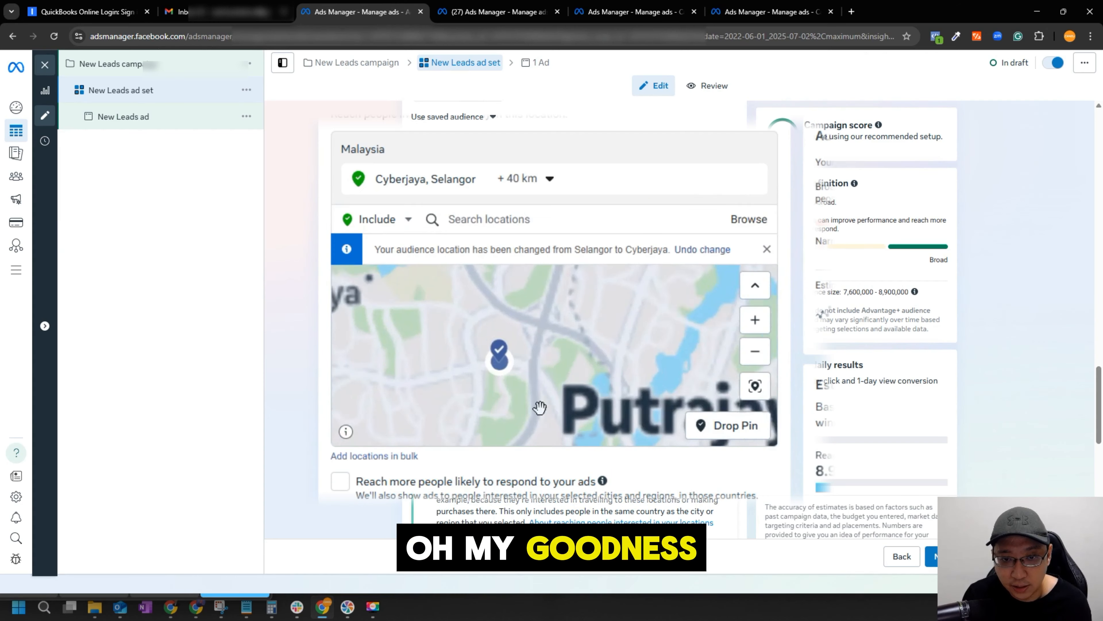
- Set the radius around the re-added Cyberjaya location to 17 km
click(532, 179)
drag(540, 282, 521, 282)
click(573, 348)
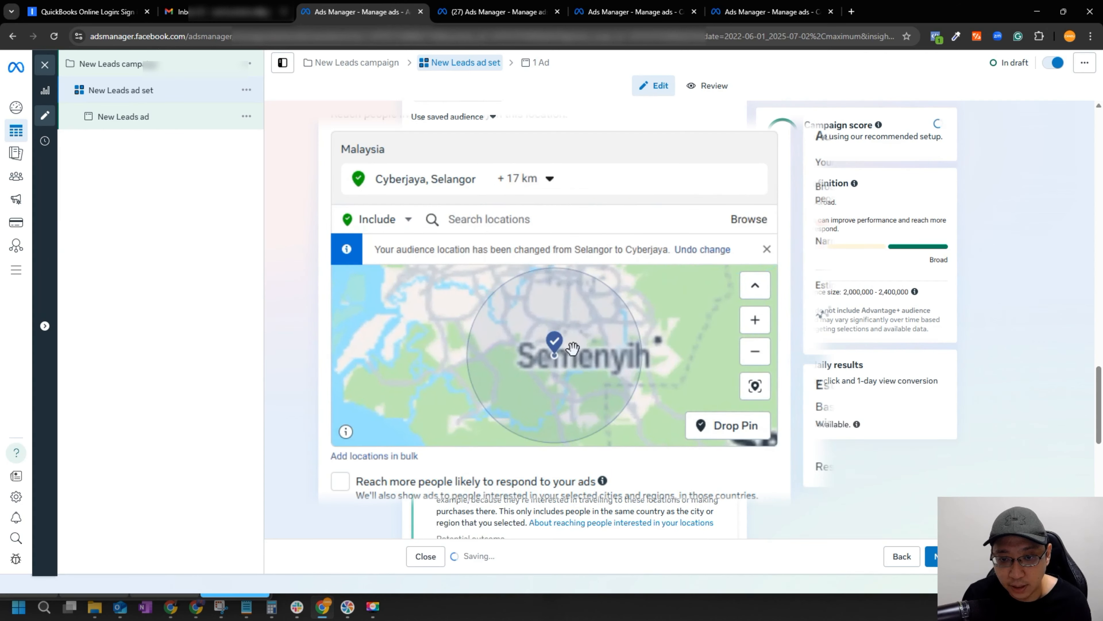
- Drop a location pin on the map at Cyber 6 in Cyberjaya and set its radius to 1 km
scroll(547, 347, up, 4)
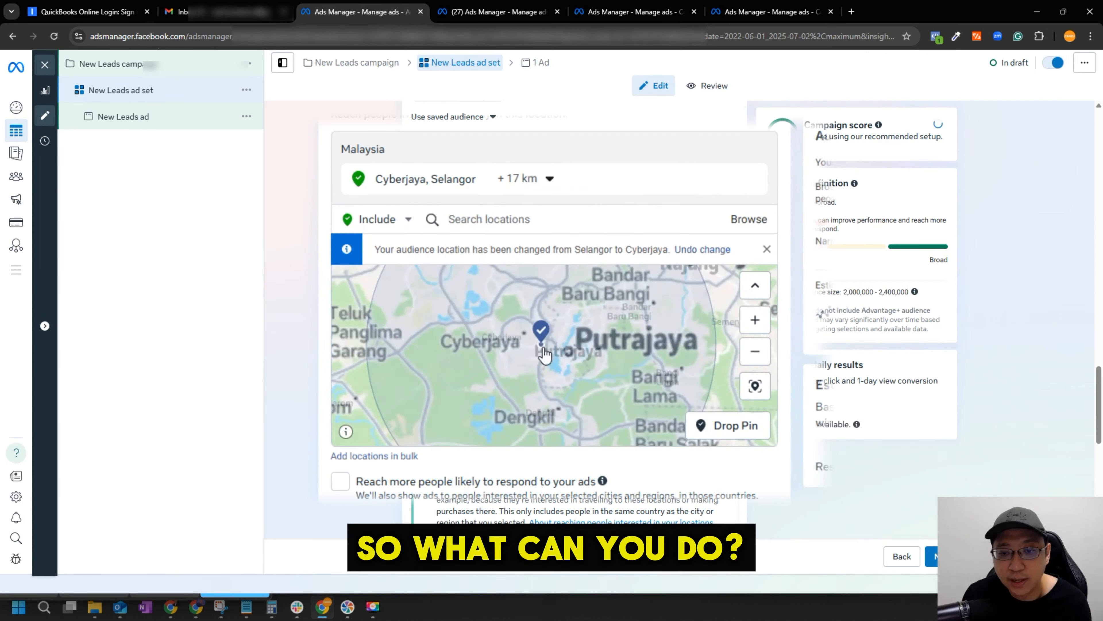
click(741, 437)
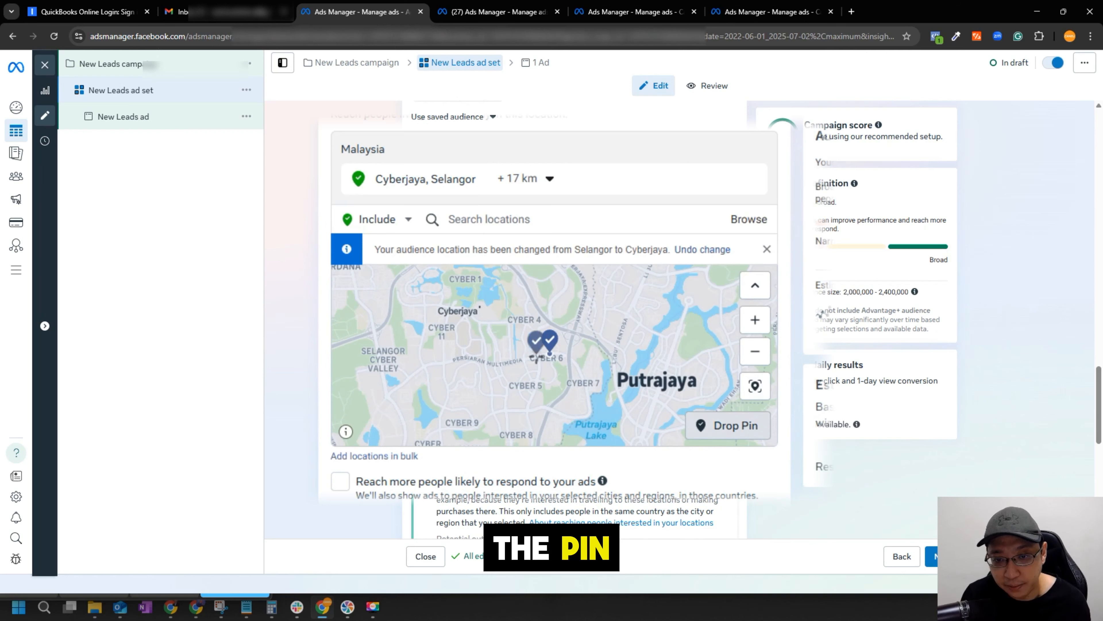
click(559, 365)
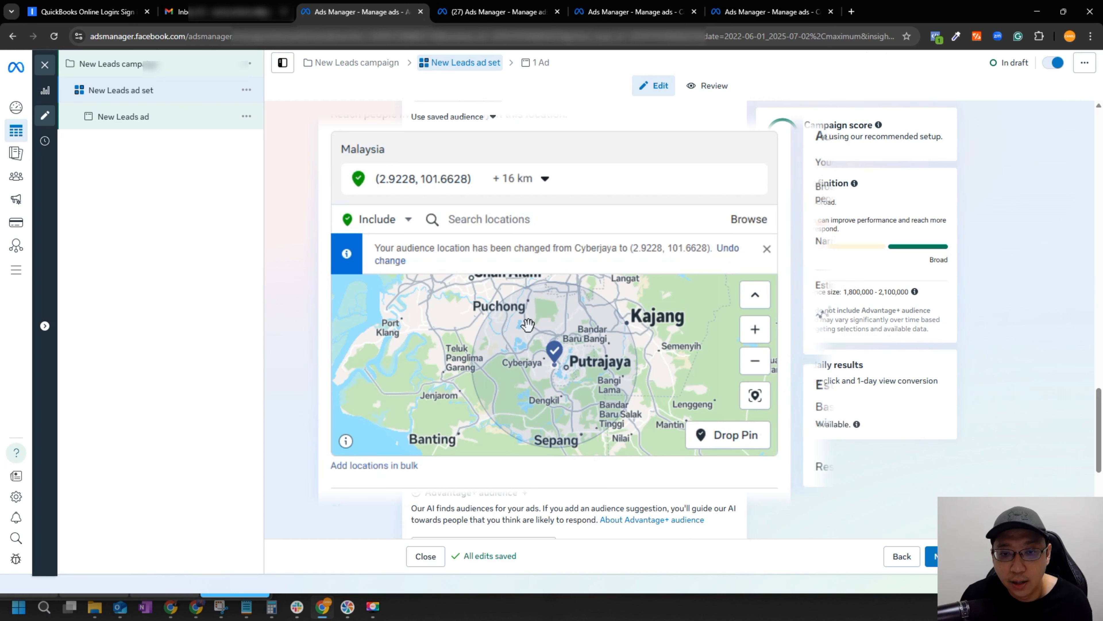
click(545, 178)
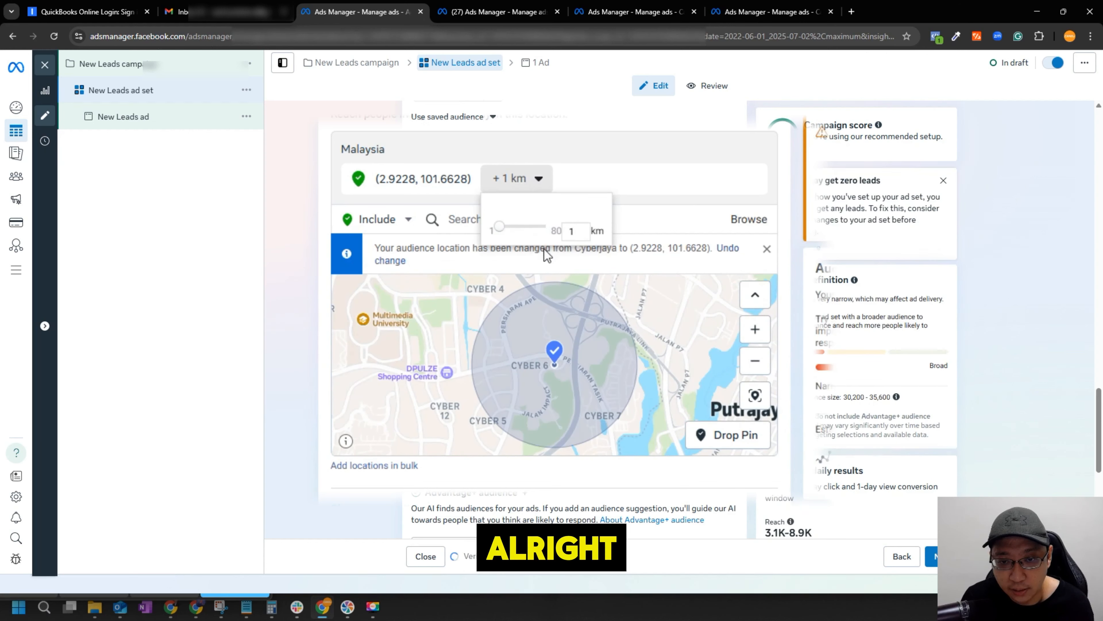
- Try the dropped pin's radius at the 80 km maximum and bring it back to 1 km
drag(510, 225, 564, 276)
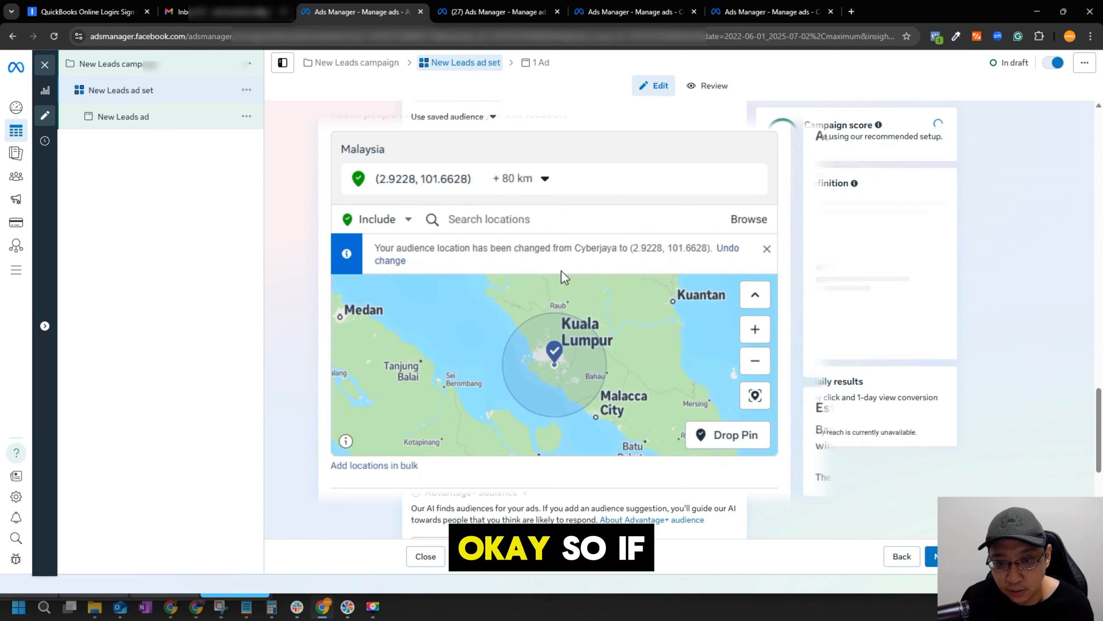
drag(647, 354, 603, 400)
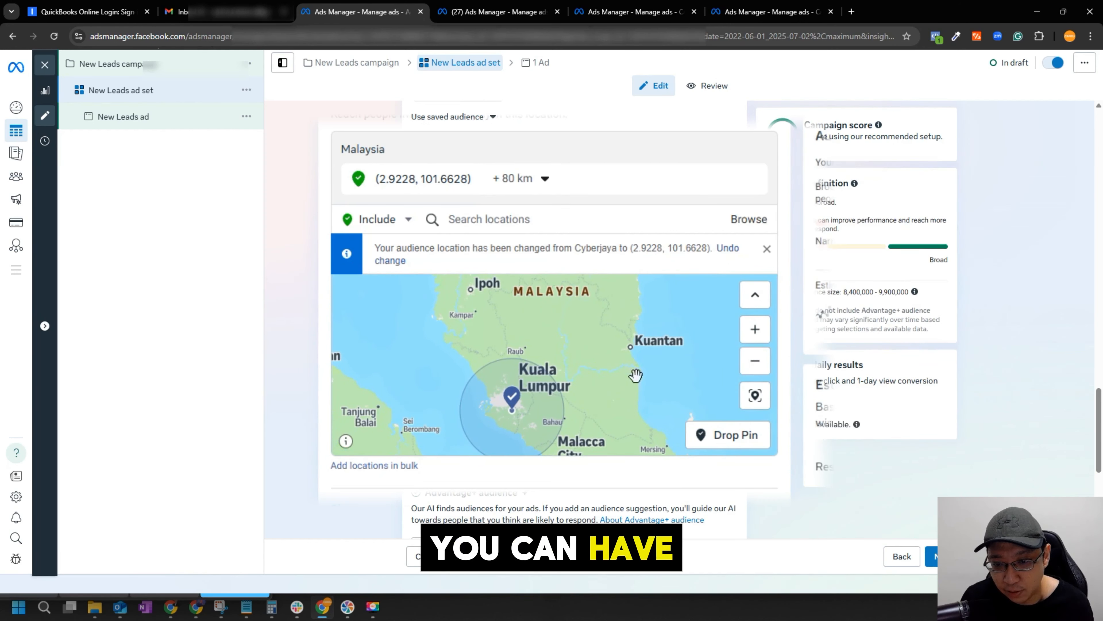
click(520, 178)
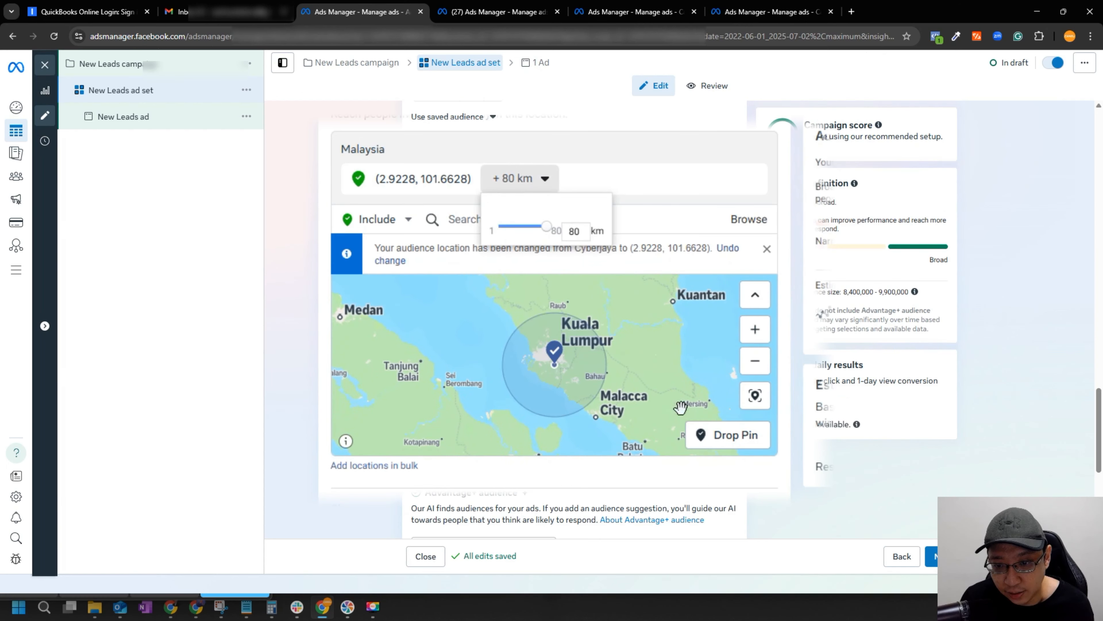
drag(538, 230, 495, 228)
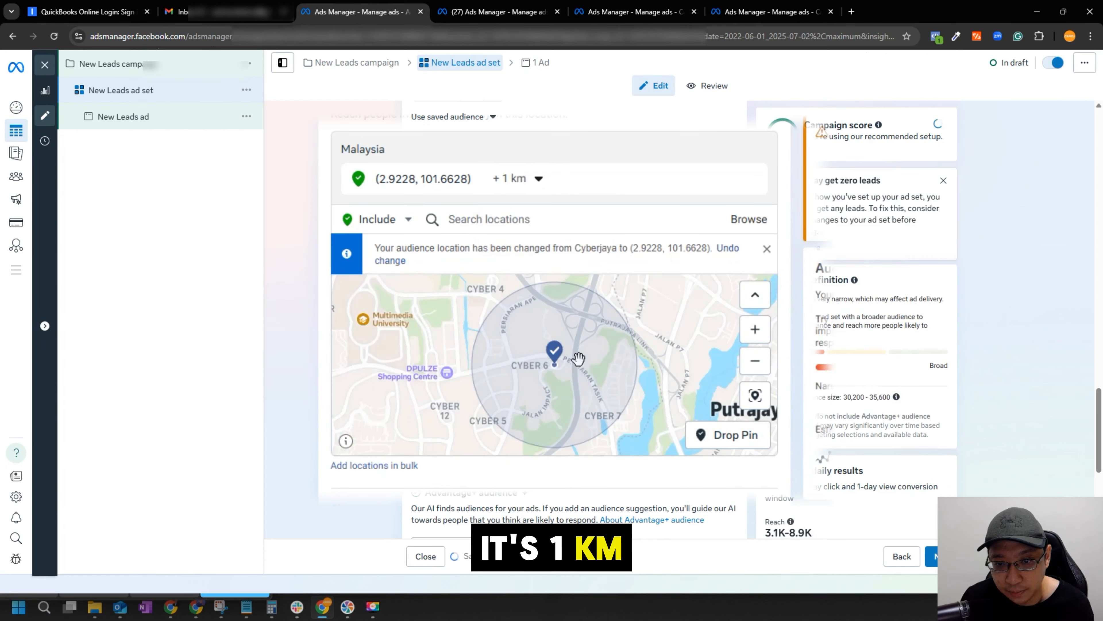
- Search for "cyberjaya" and add the CYBERJAYA result of type Place as another included location
click(531, 219)
text(d)
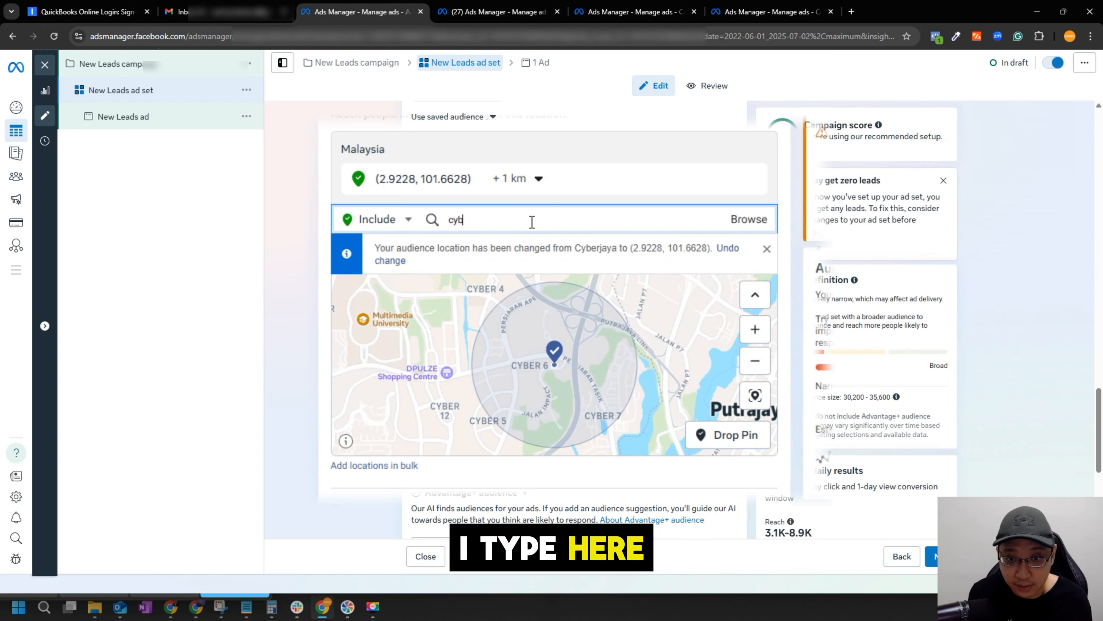
text(yberjaya)
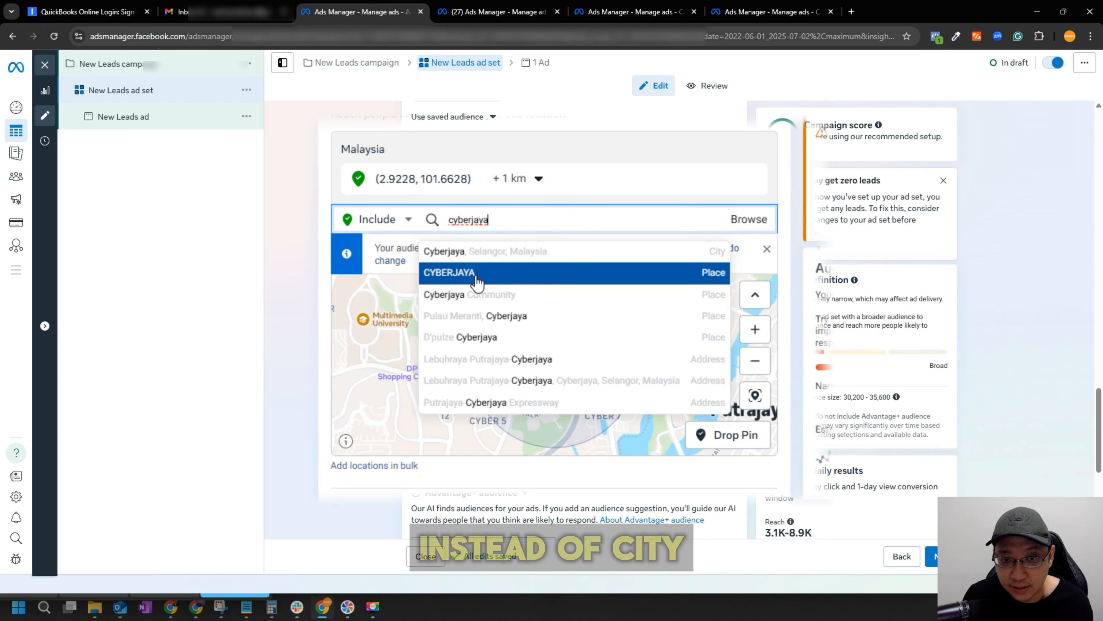
click(487, 272)
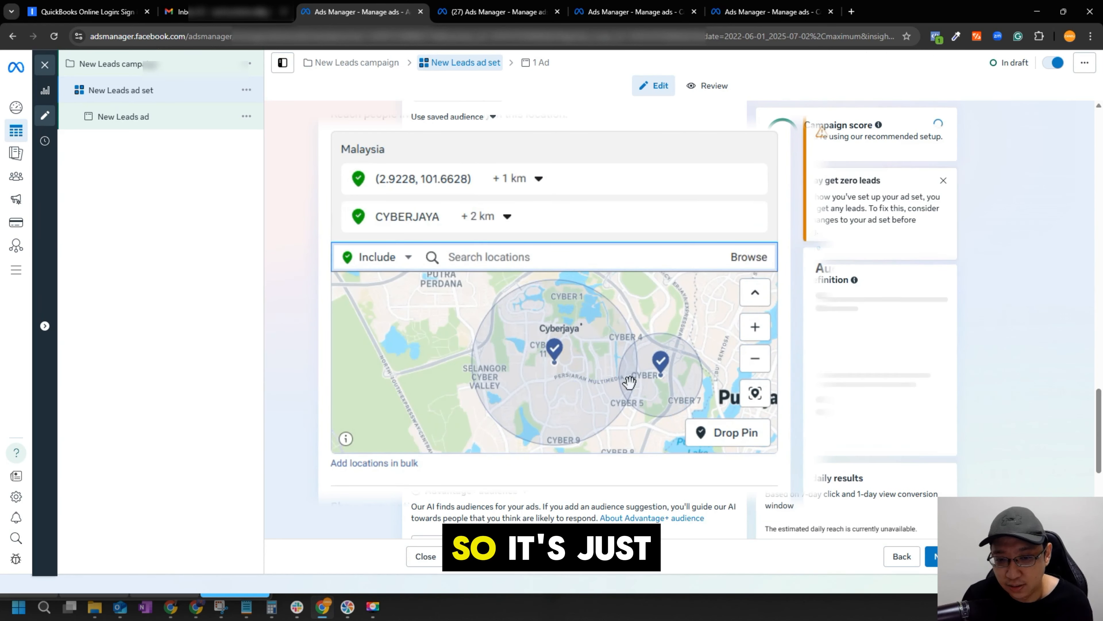
drag(643, 399, 601, 399)
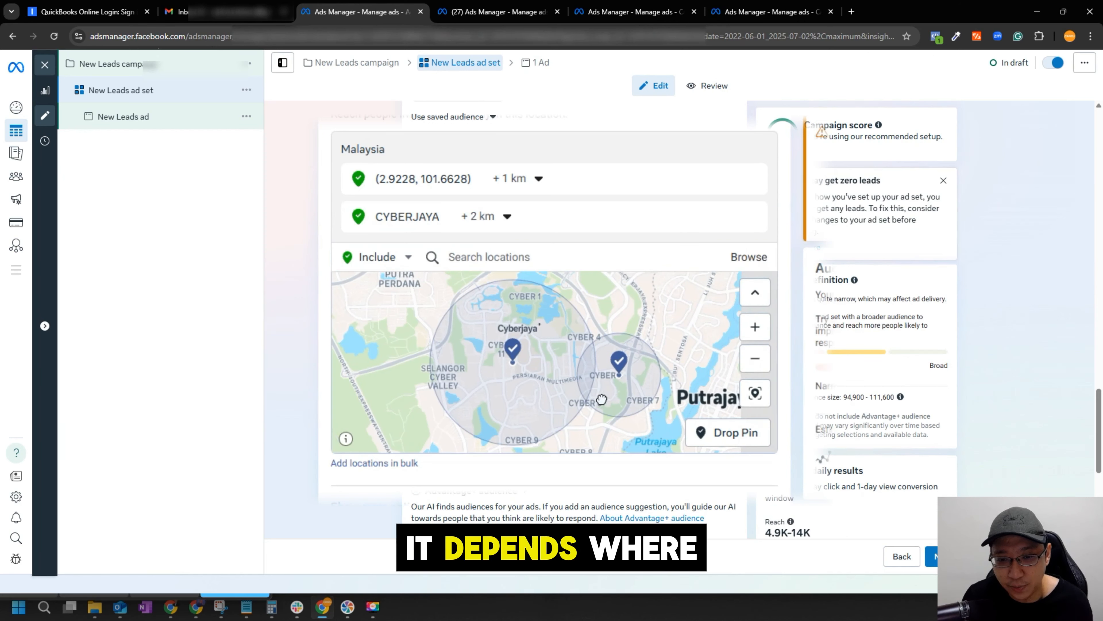
- Set the radius around the CYBERJAYA place to 1 km
click(504, 228)
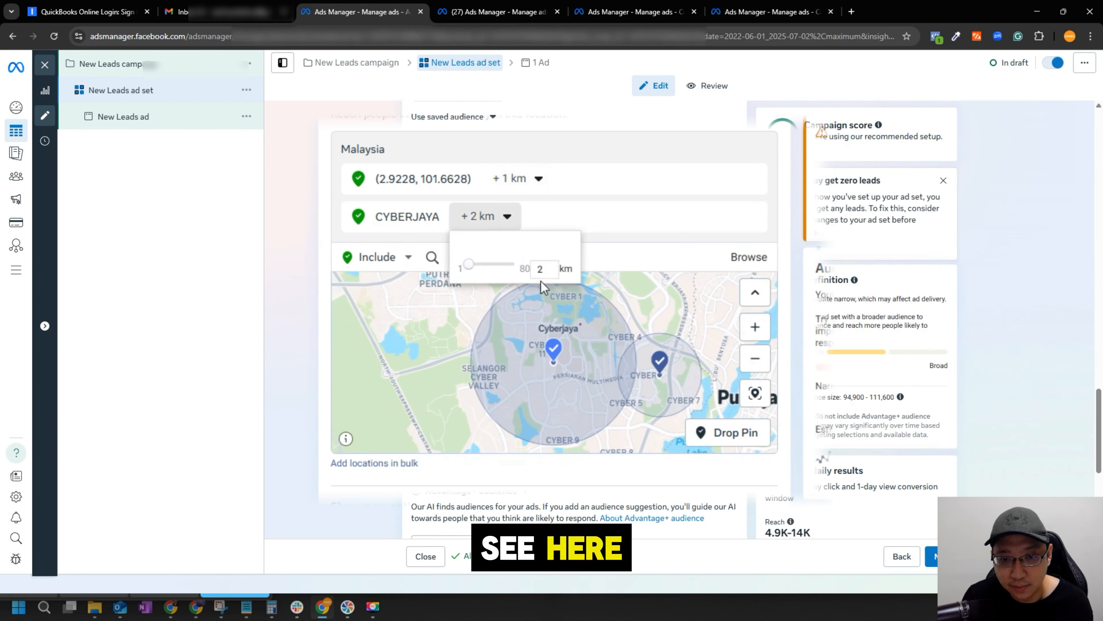
click(519, 223)
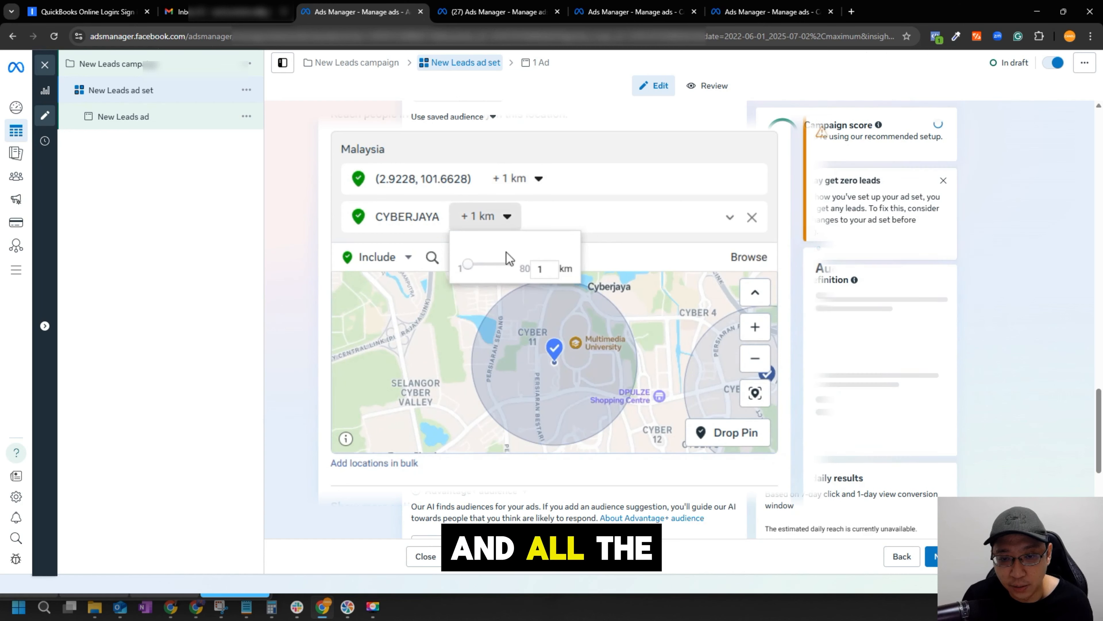
mouse_move(468, 268)
mouse_down()
mouse_move(496, 263)
mouse_move(464, 265)
mouse_up()
click(495, 222)
- Search for "cyberjaya" again and add the Address result Lebuhraya Putrajaya-Cyberjaya as an included location
click(548, 257)
text(d)
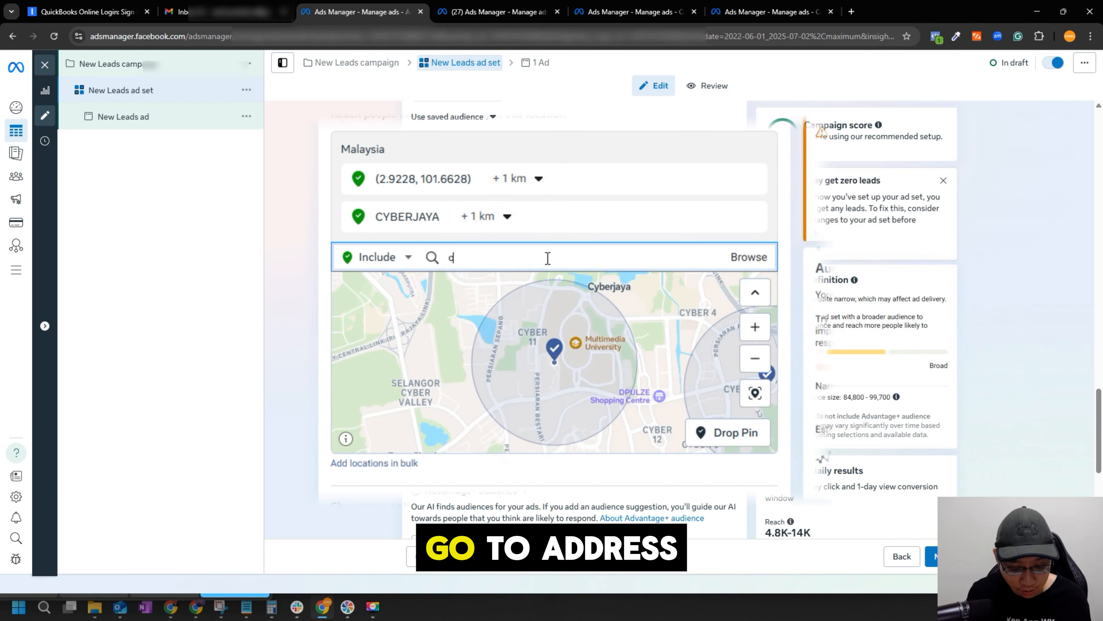
text(yberjaya)
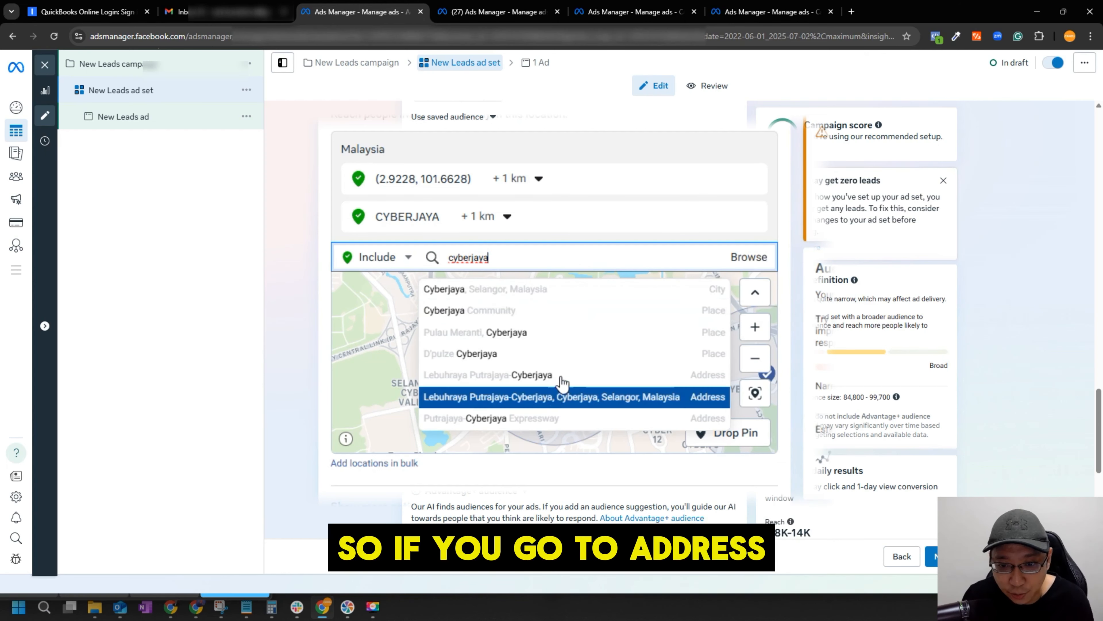
click(668, 382)
scroll(548, 382, up, 5)
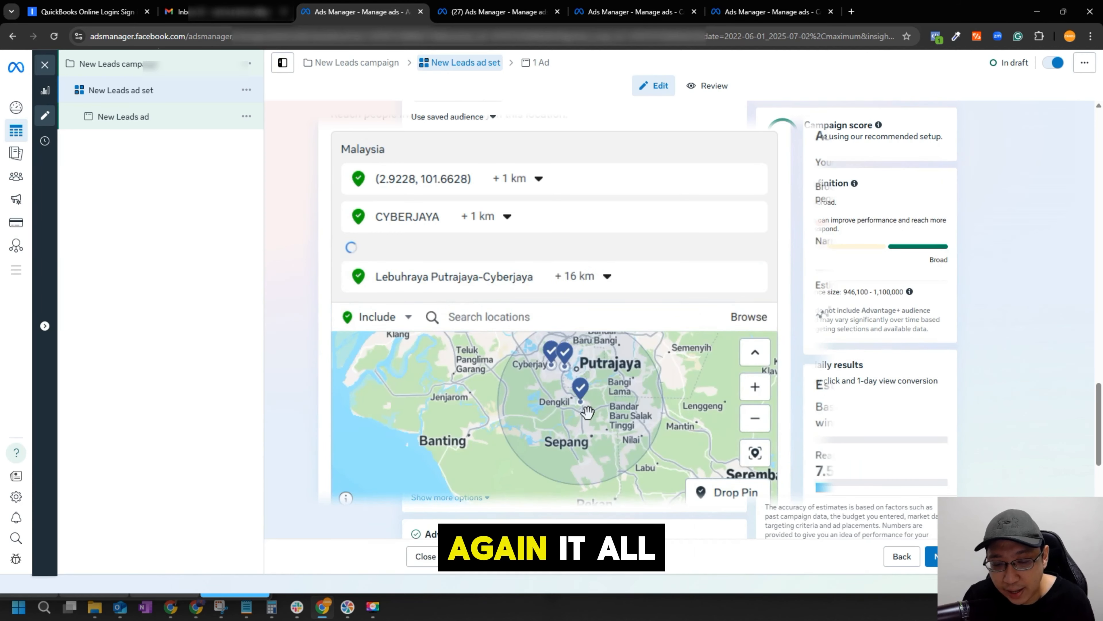
scroll(598, 390, up, 2)
scroll(598, 390, down, 2)
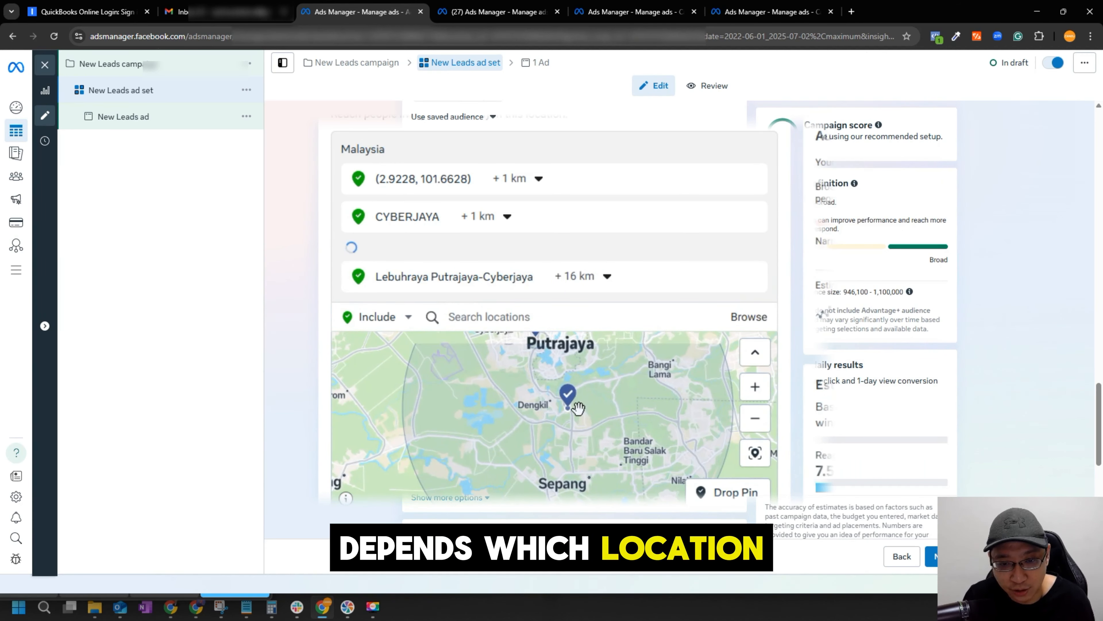
- Set the radius around the Lebuhraya Putrajaya-Cyberjaya address to 1 km and check the targeted areas on the map
click(582, 276)
drag(569, 326, 556, 328)
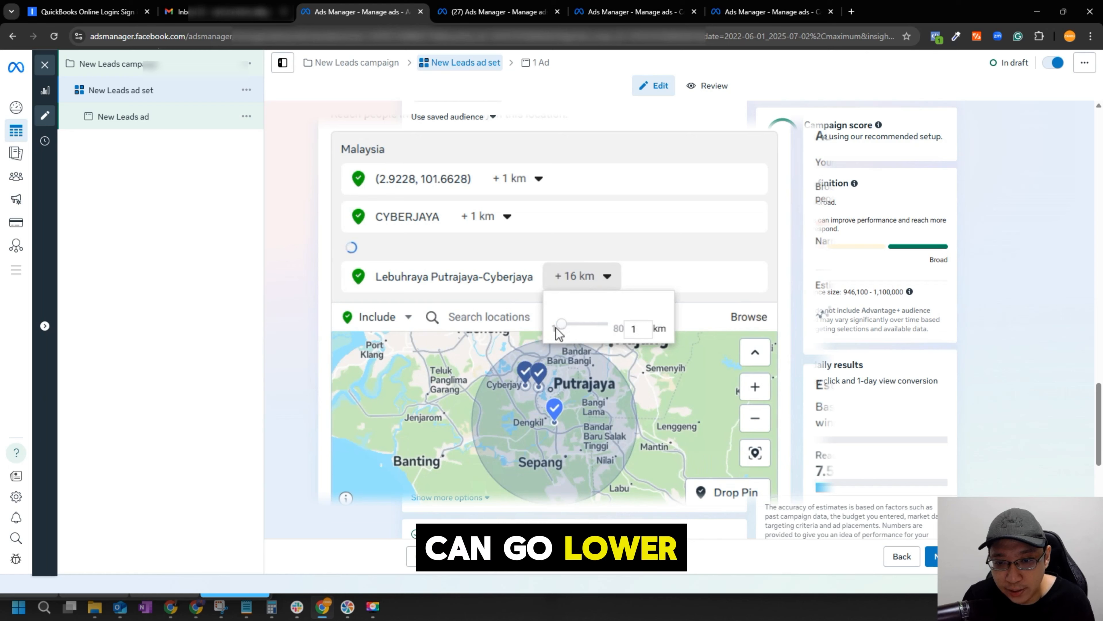
click(710, 423)
scroll(564, 419, up, 4)
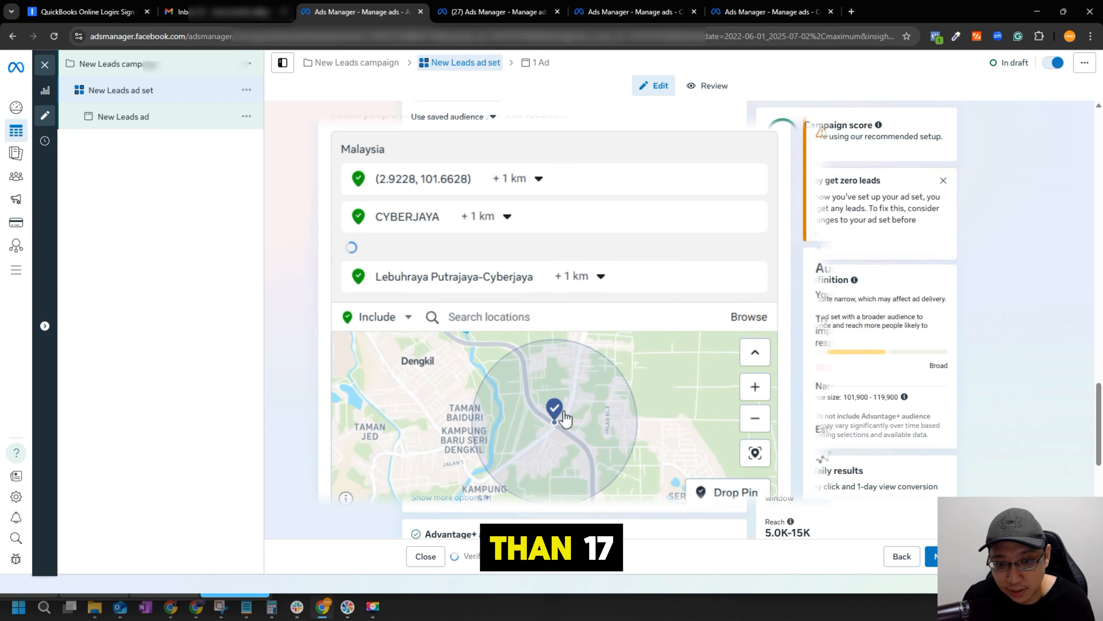
scroll(602, 370, down, 2)
scroll(602, 370, down, 5)
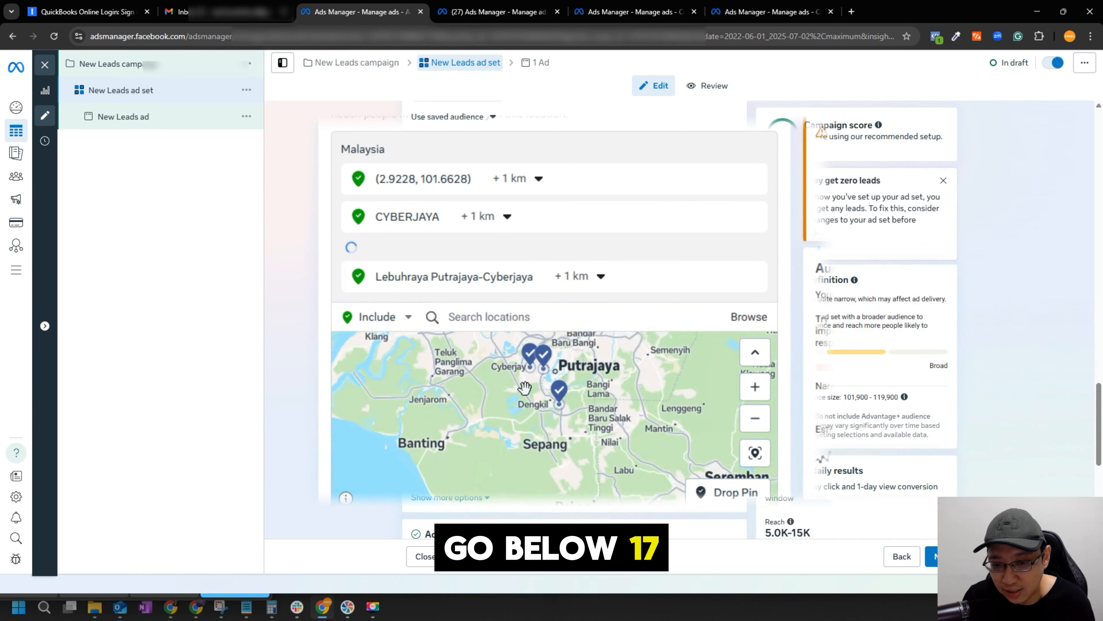
scroll(539, 369, up, 2)
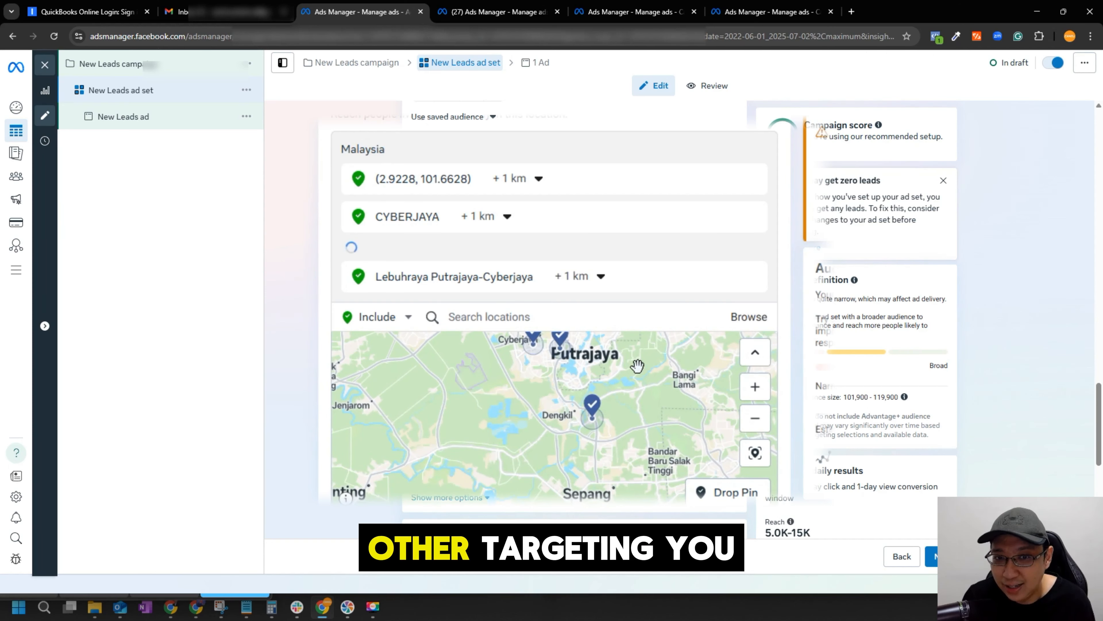